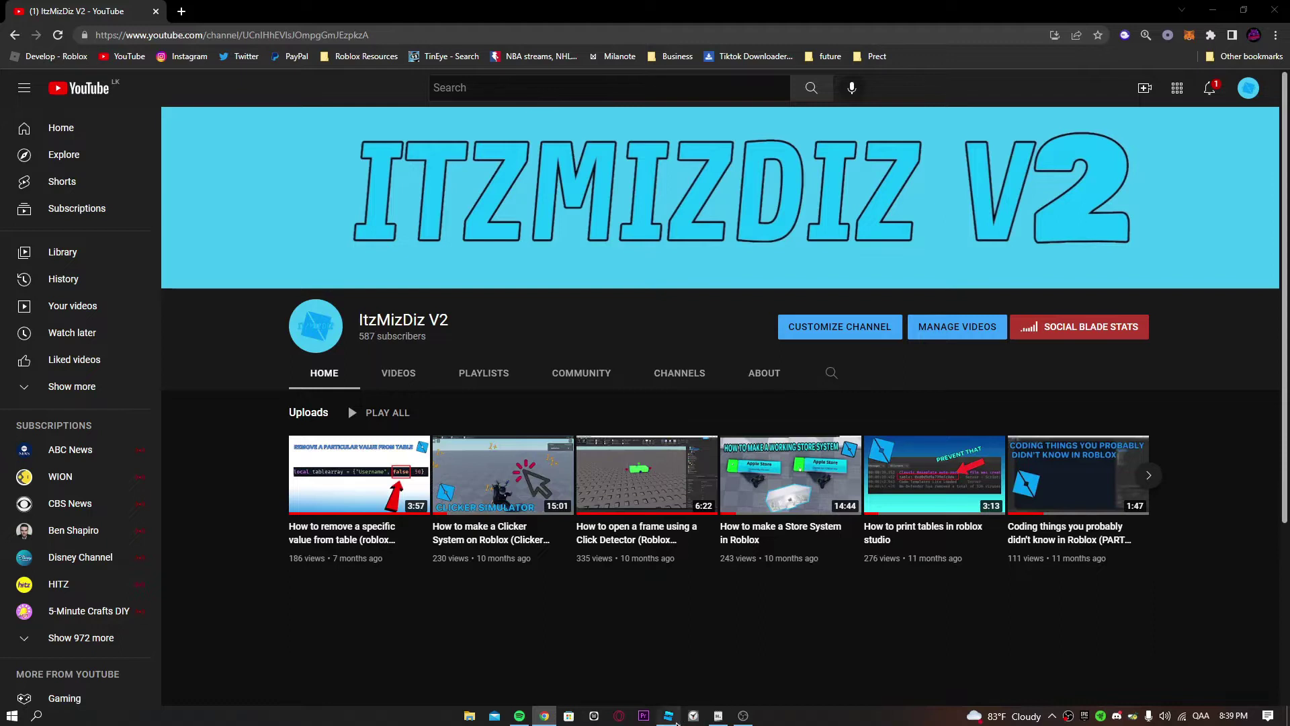
Switch from the YouTube channel page to the running Roblox Studio play-test.
left_click(669, 716)
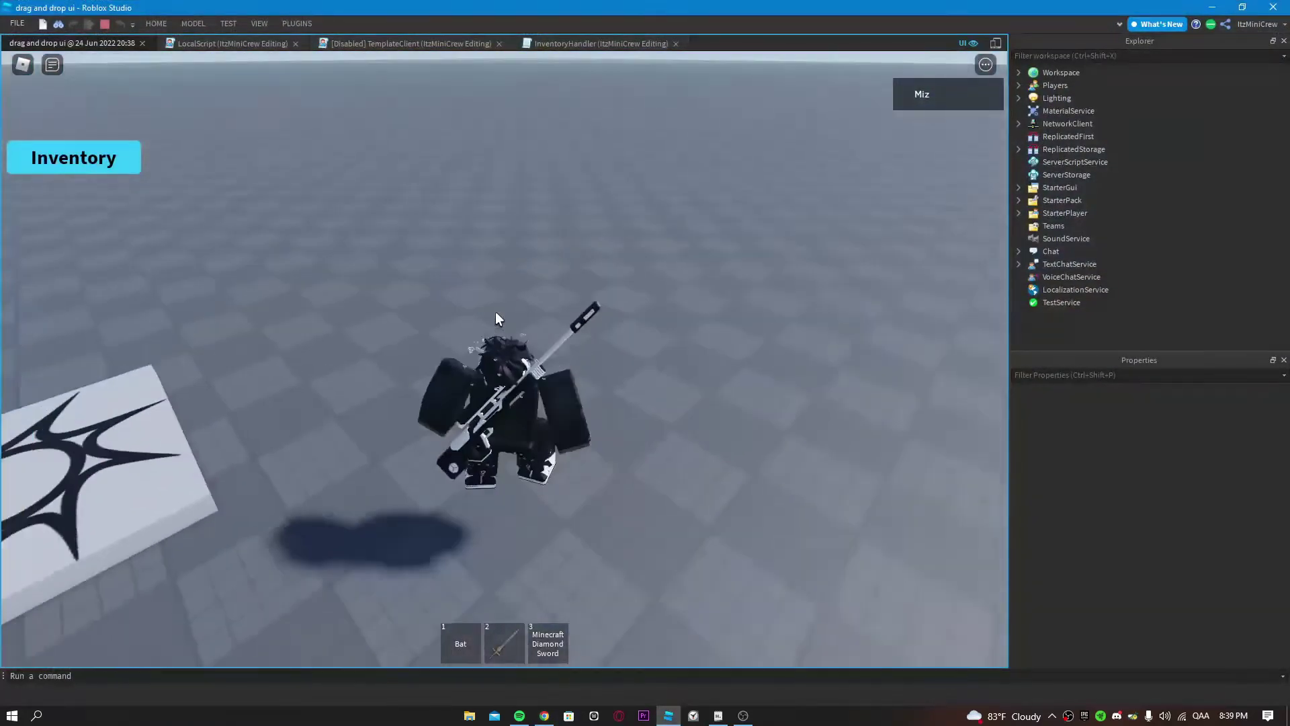
left_click(102, 158)
left_click_drag(384, 287, 384, 202)
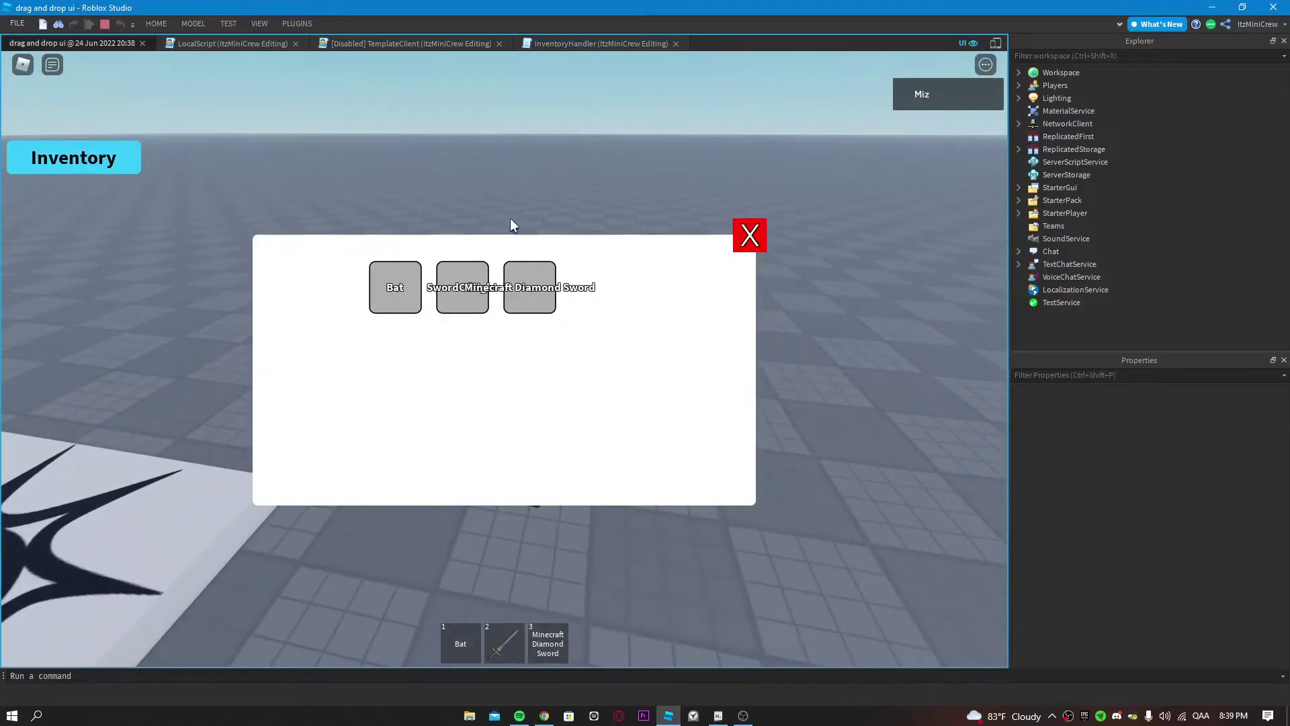
left_click(741, 243)
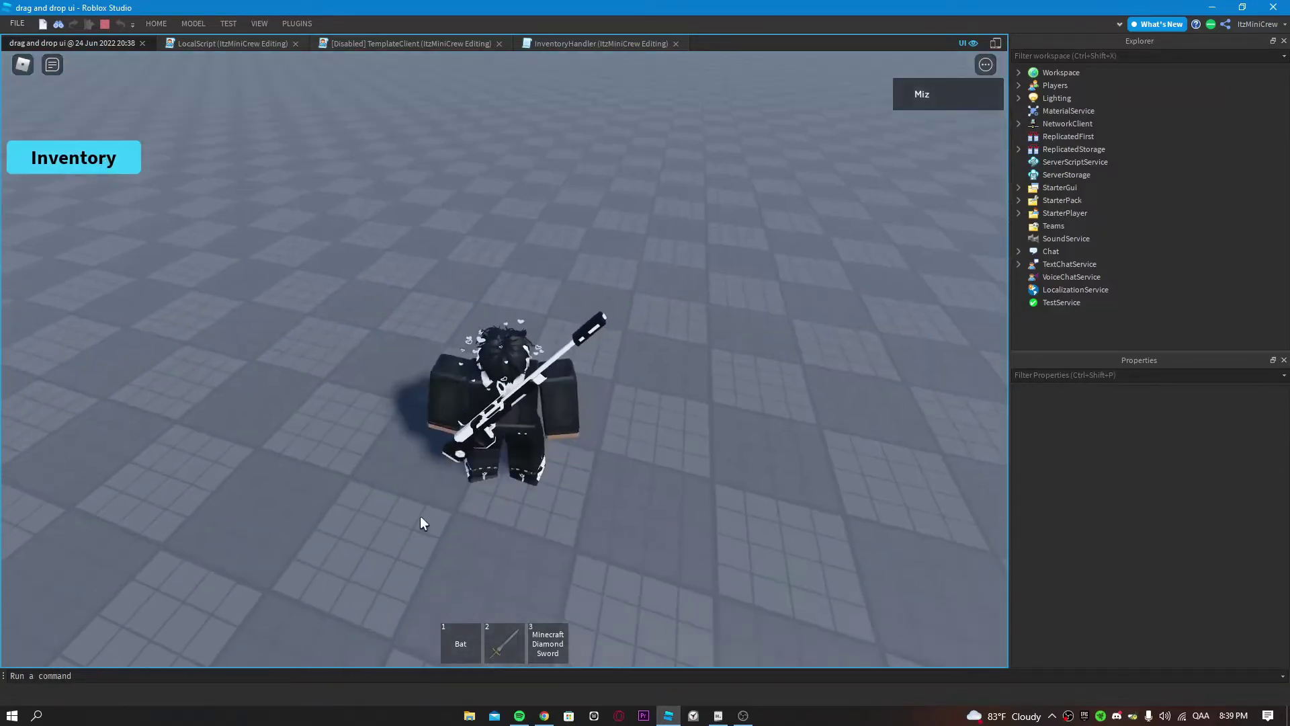
key("s")
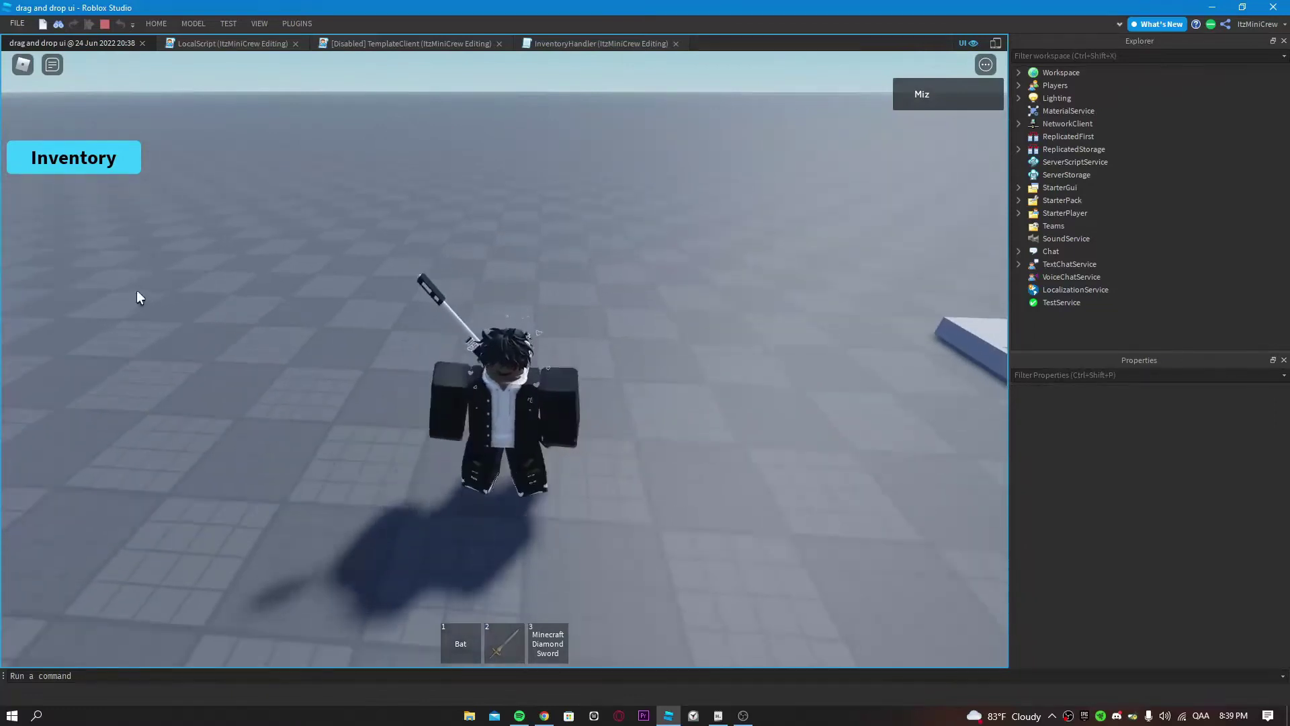
key("w")
left_click(598, 44)
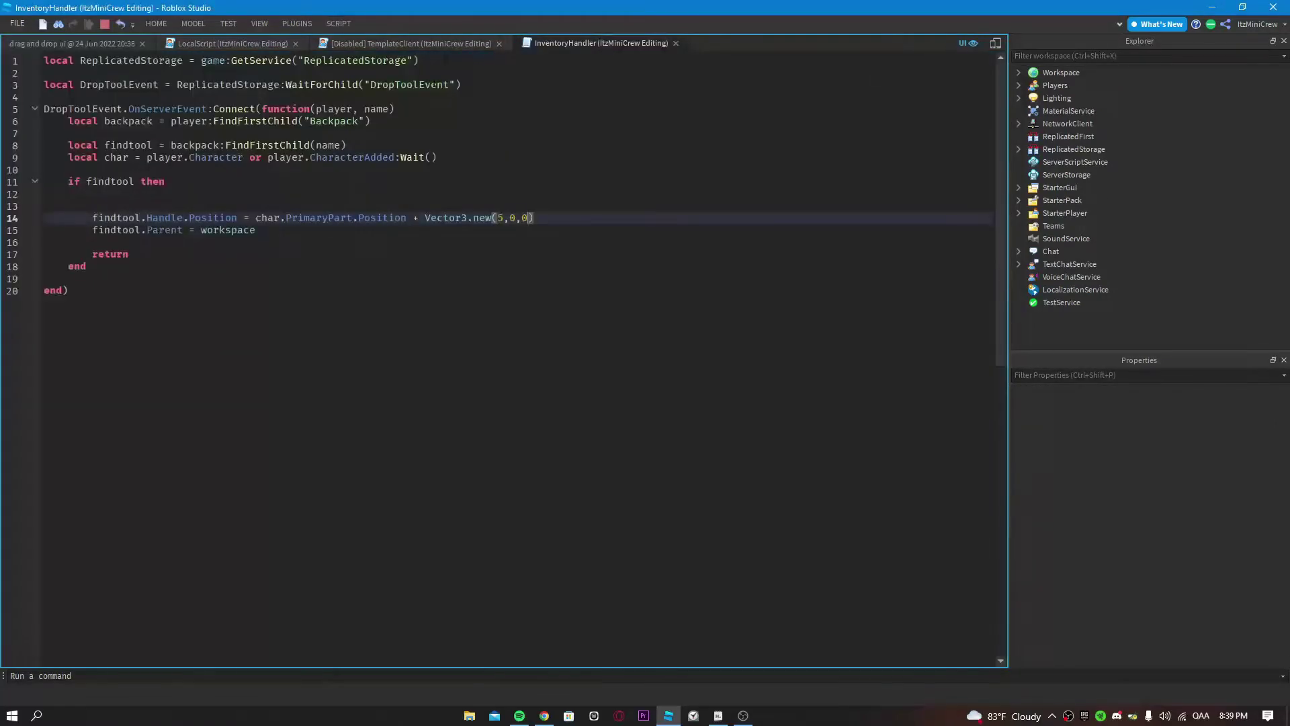
left_click(363, 43)
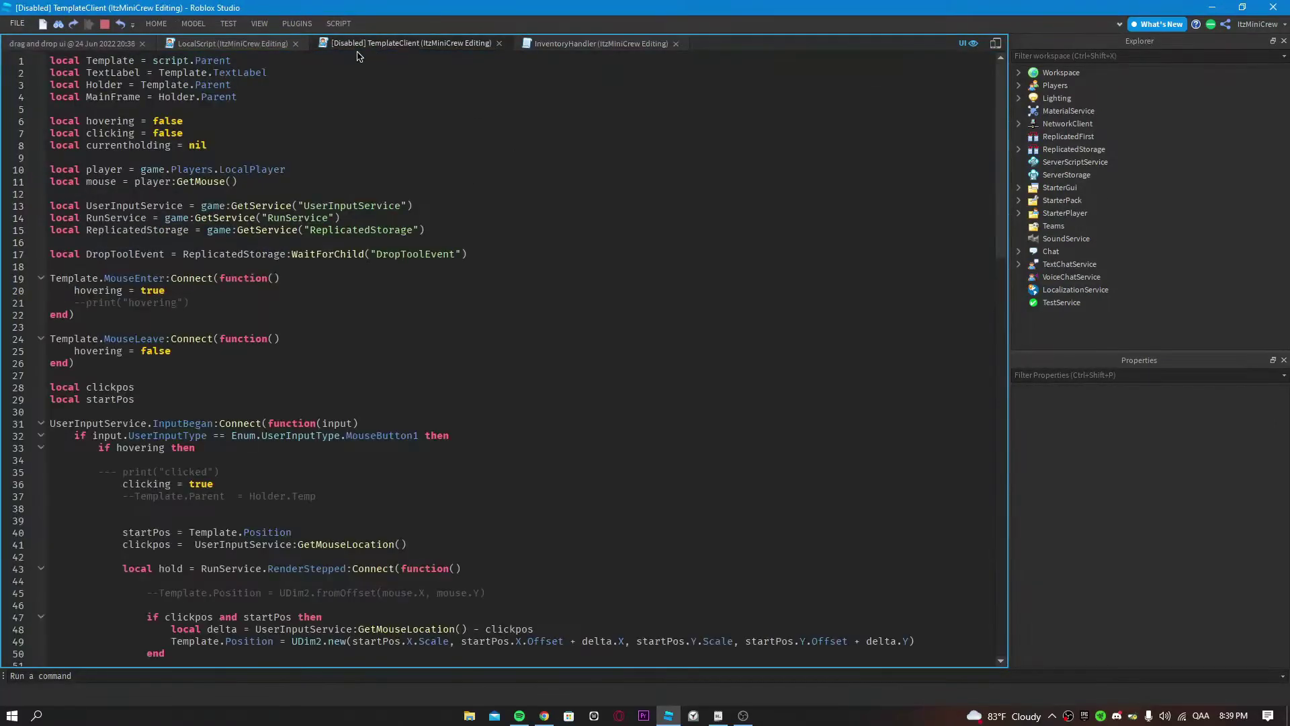
left_click(255, 45)
scroll(426, 182, "up", 8)
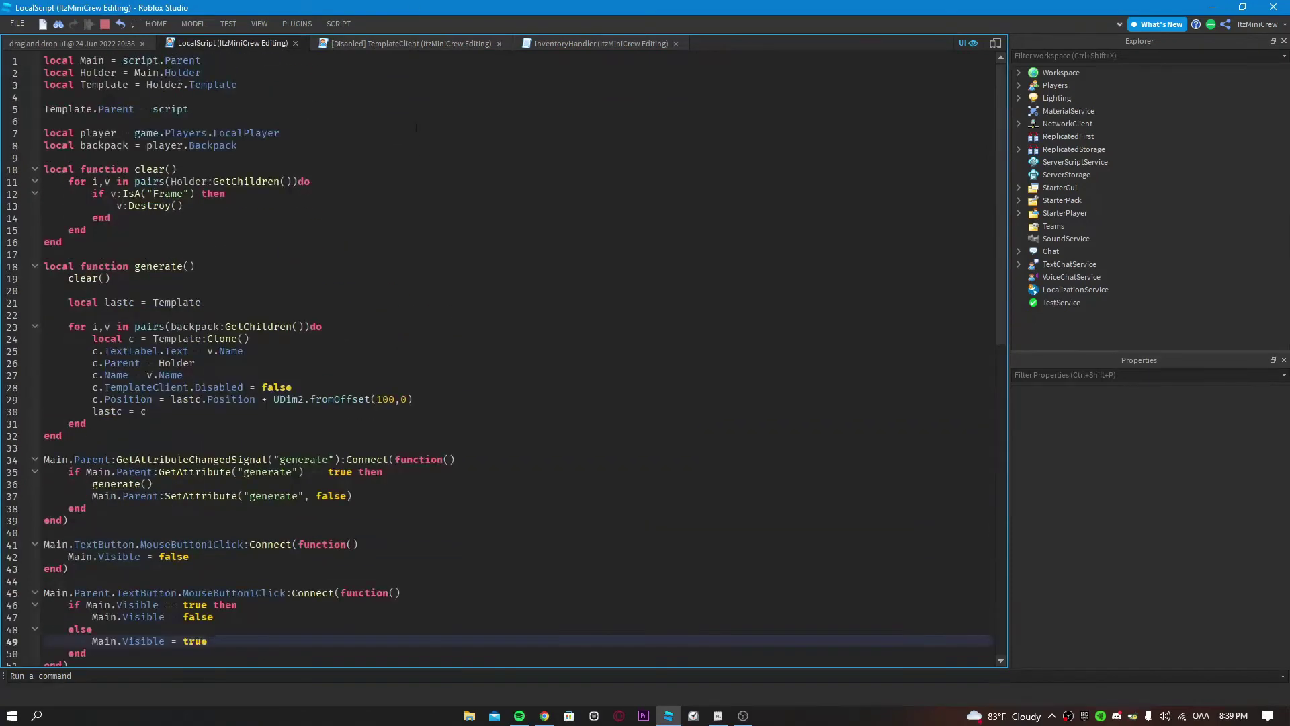
left_click(101, 44)
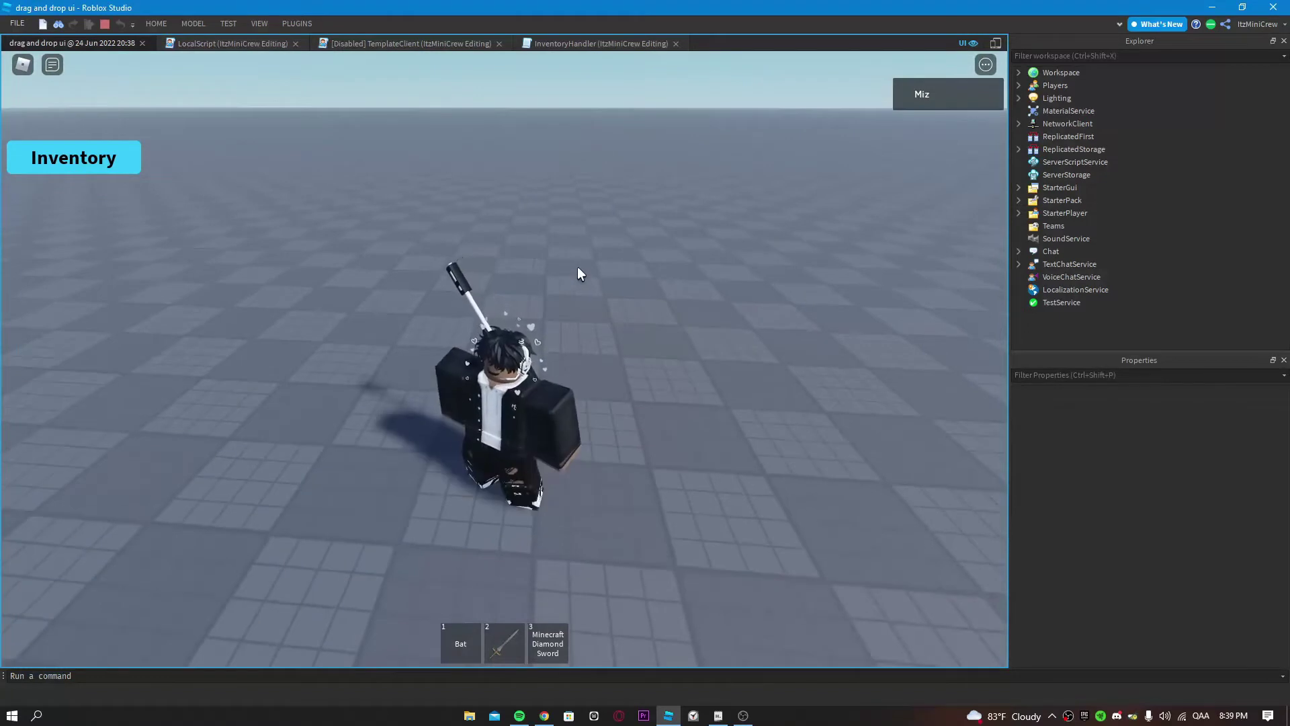
left_click(567, 343)
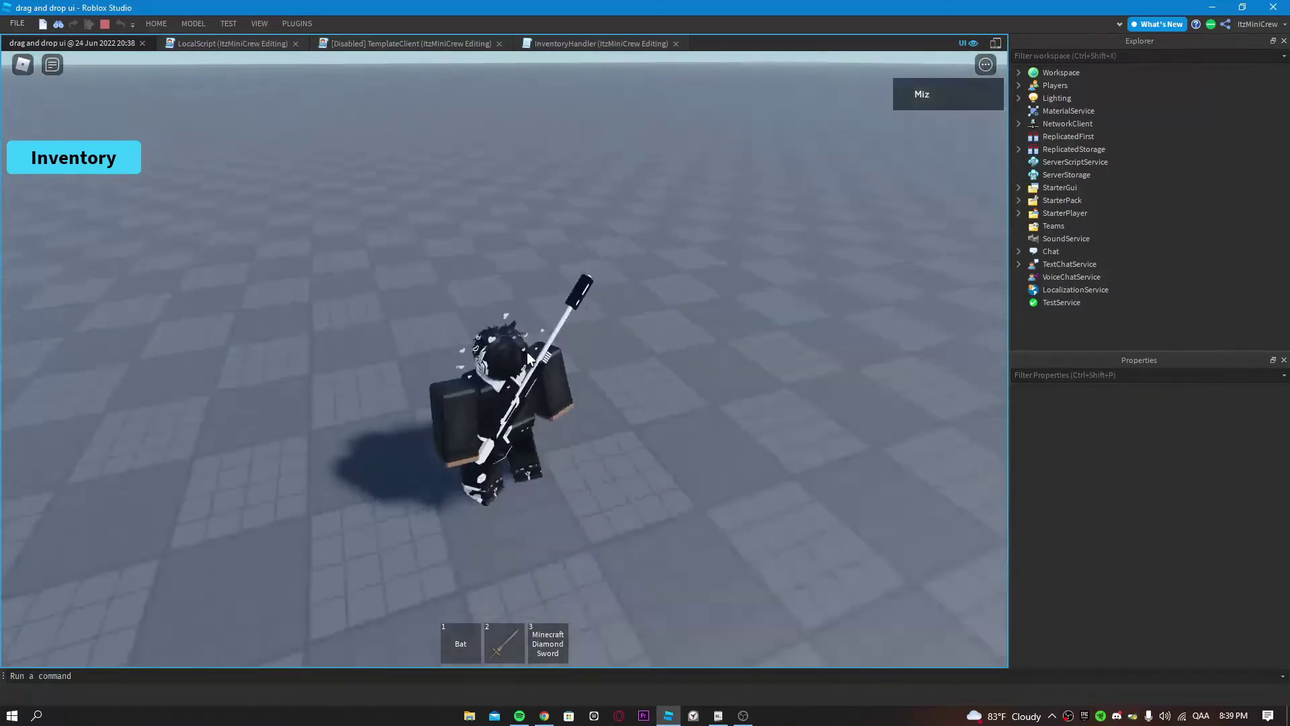
right_click(527, 352)
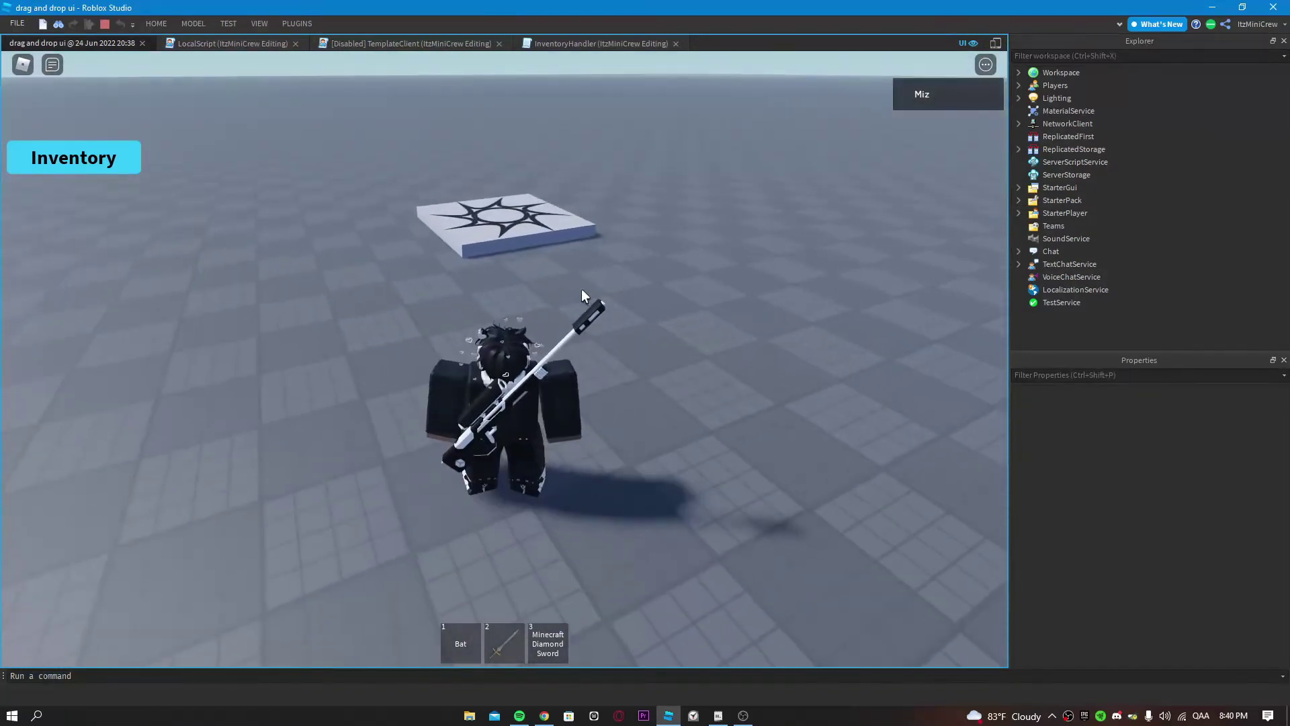
key("w")
key("s")
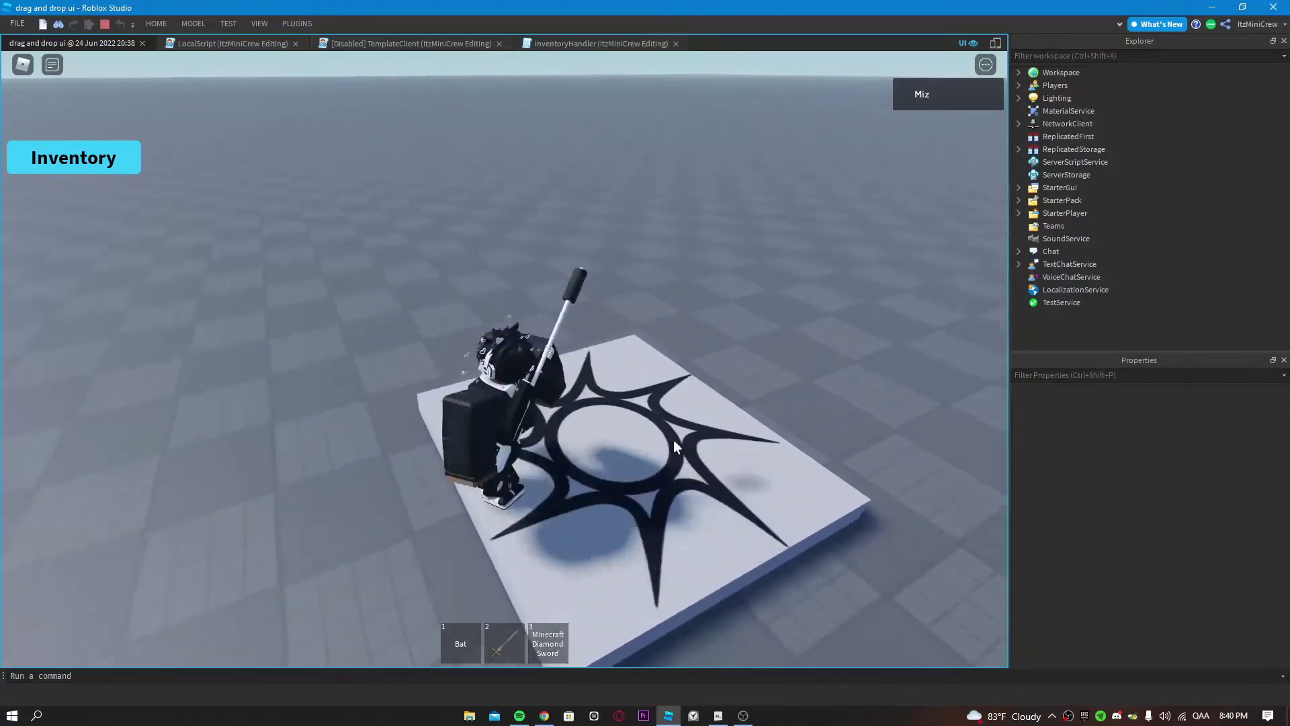
key("w")
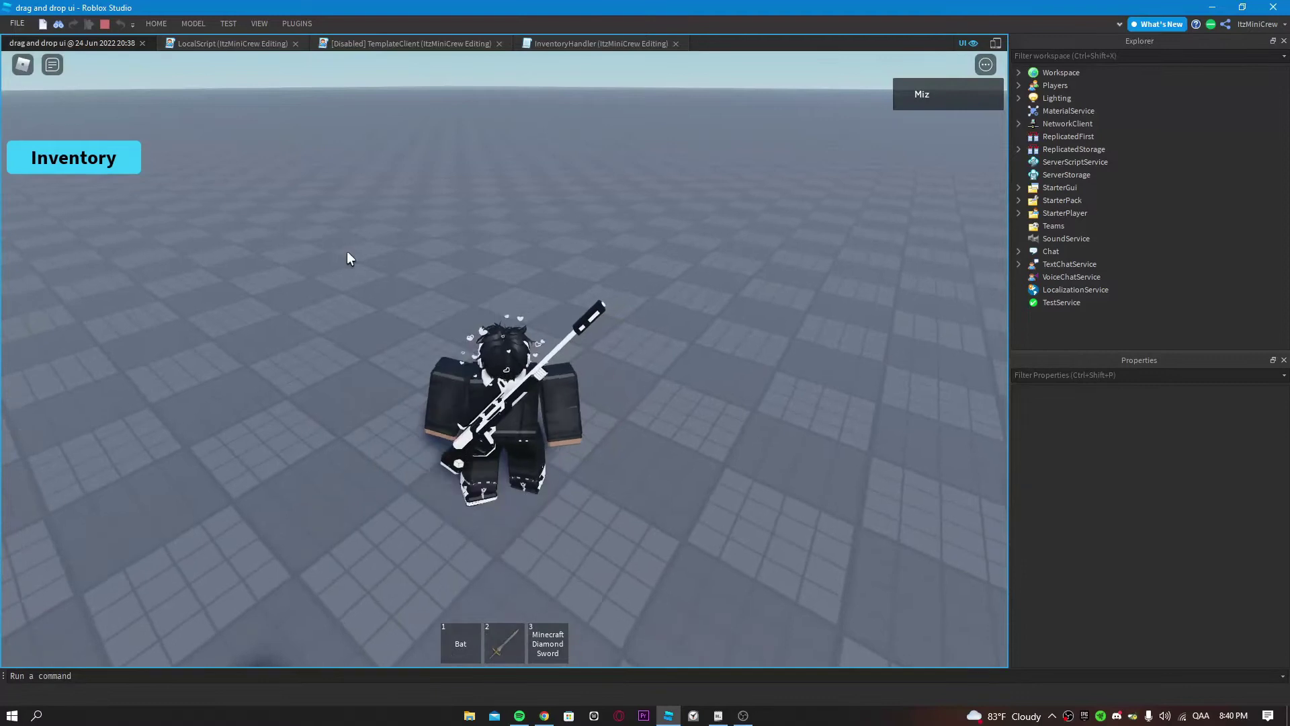
key("space")
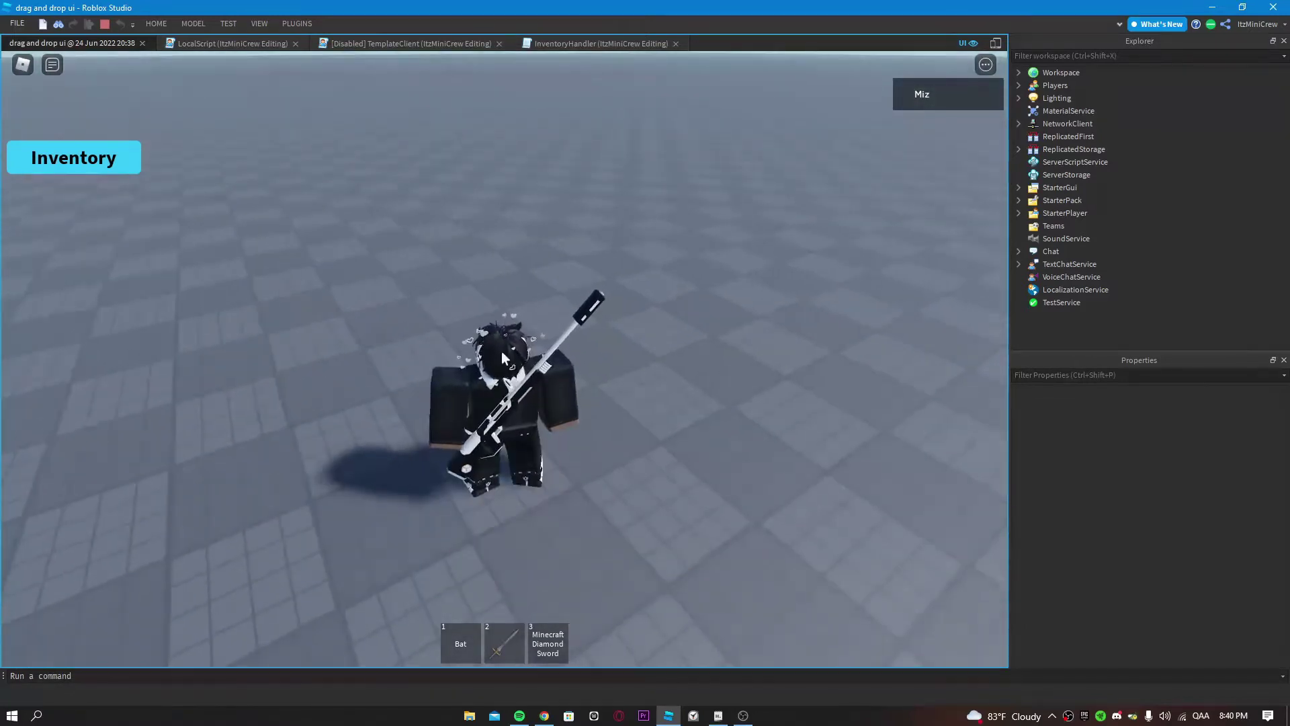
key("2")
key("3")
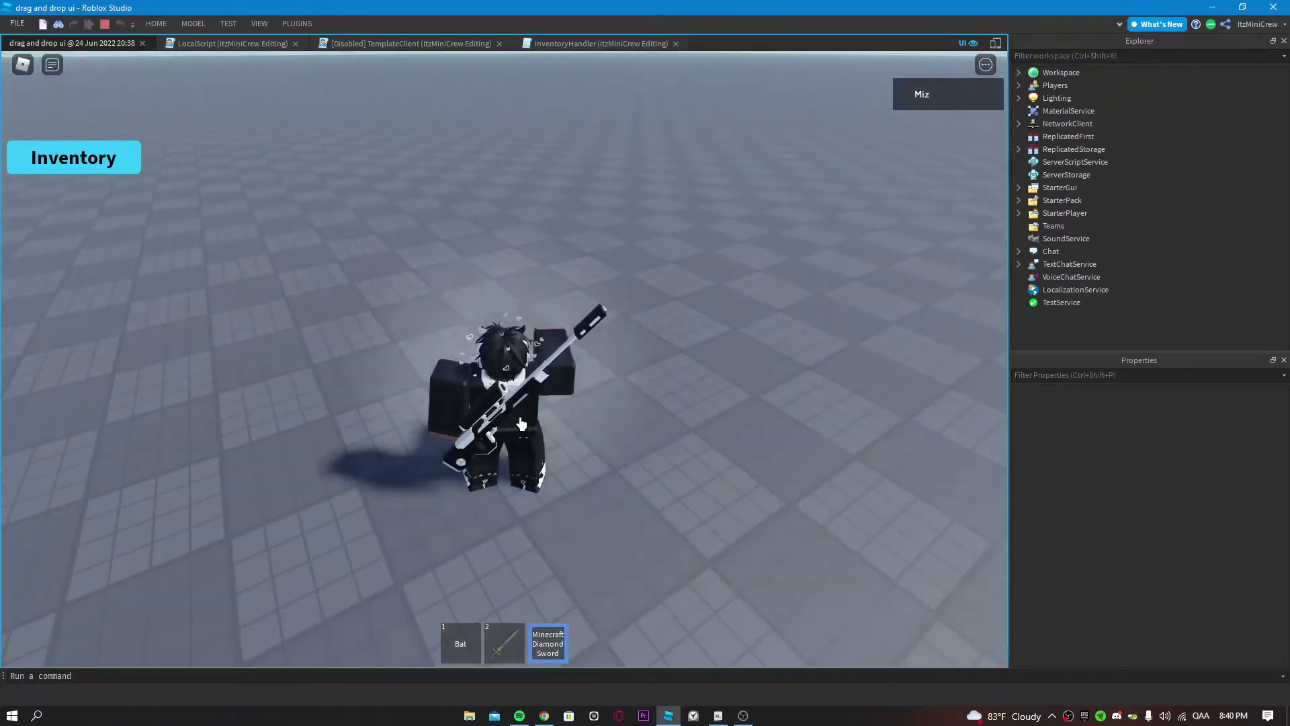
left_click(23, 64)
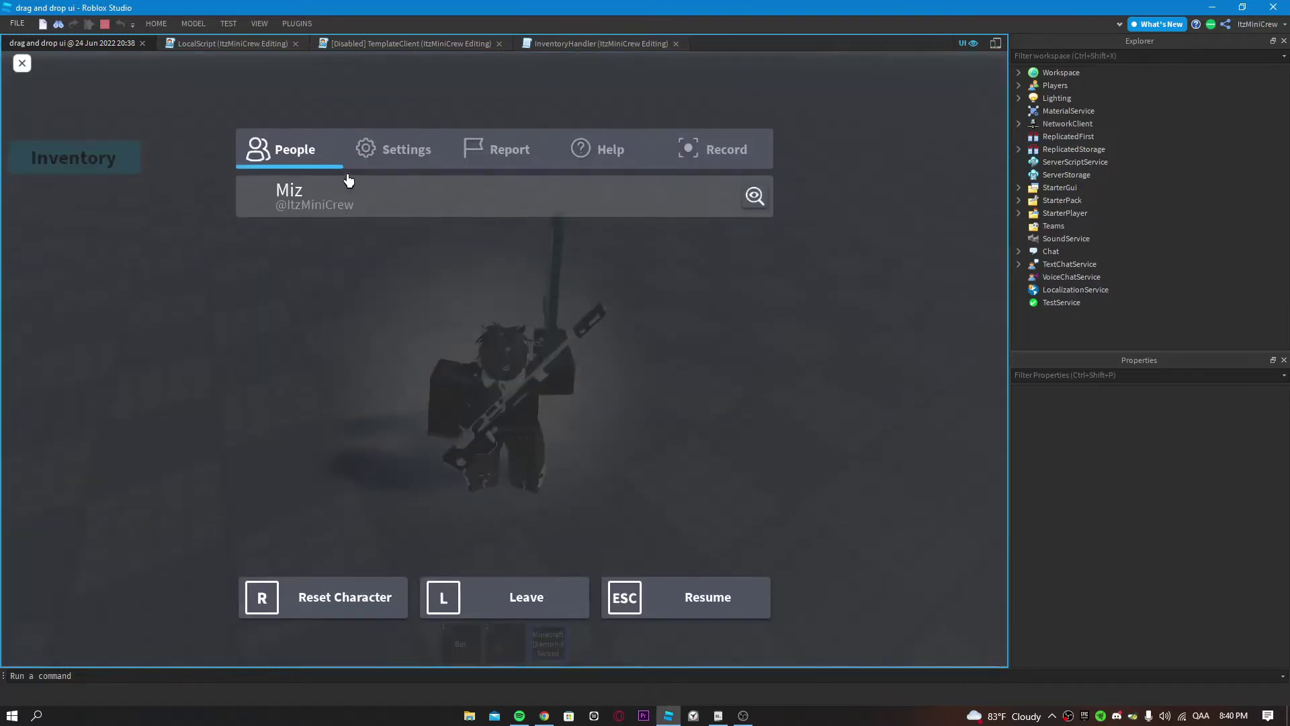
left_click(394, 149)
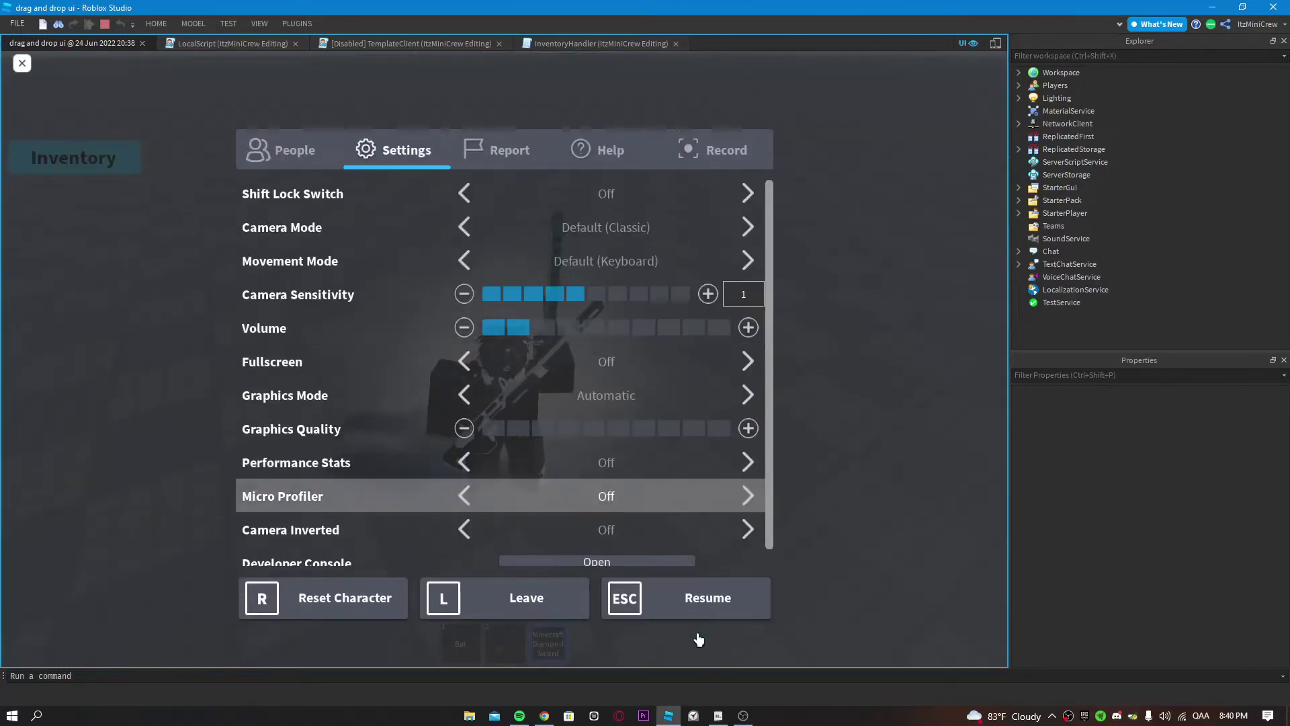
left_click(696, 606)
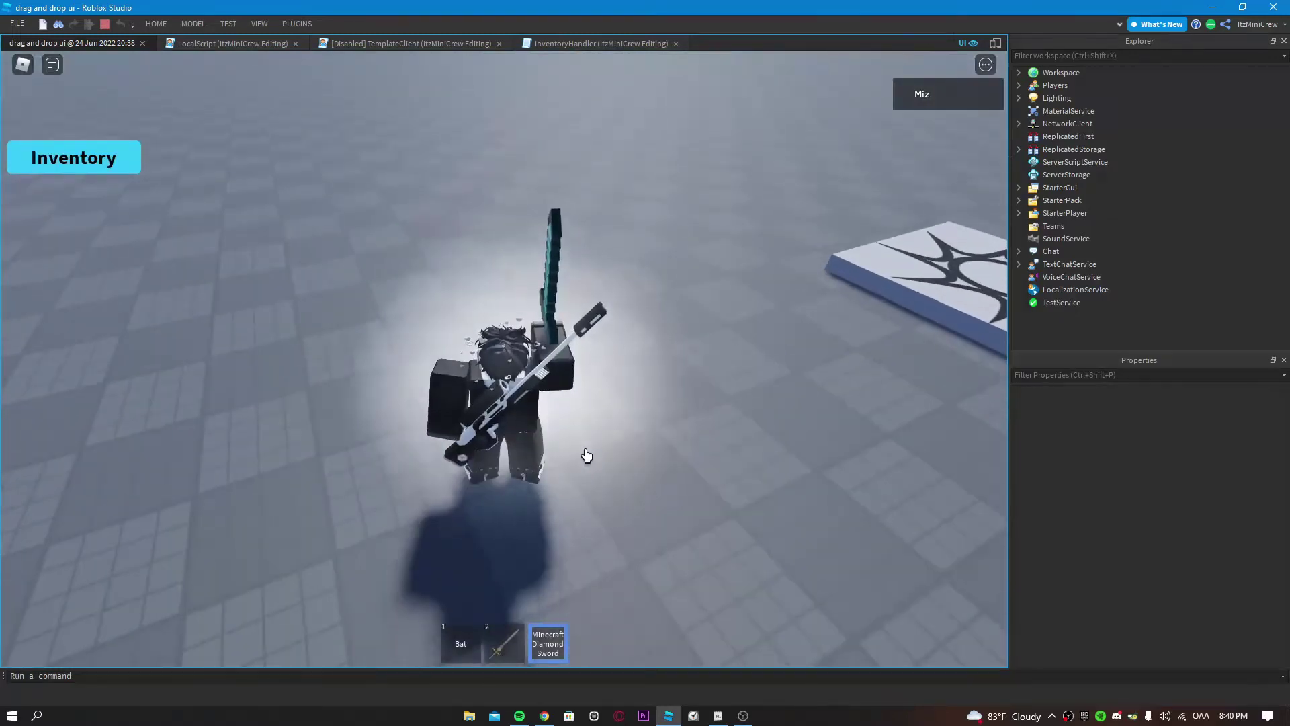
left_click(585, 453)
key("3")
key("w")
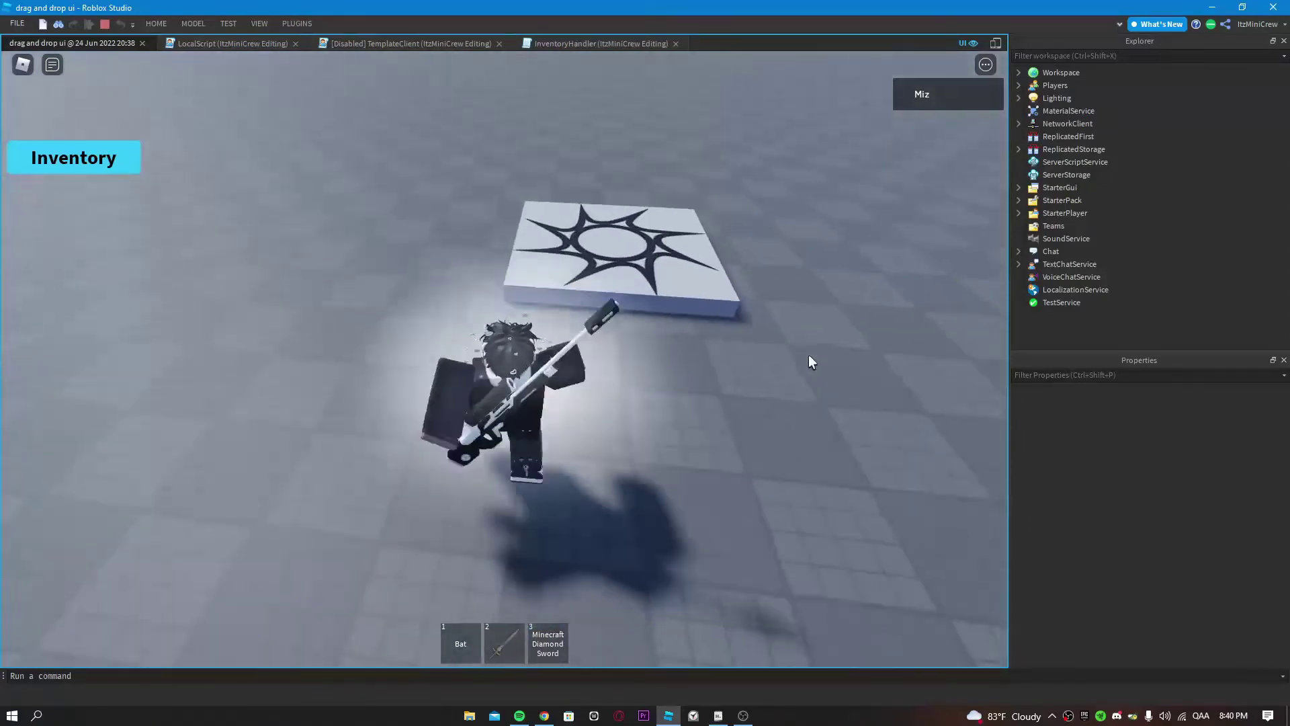
key("w")
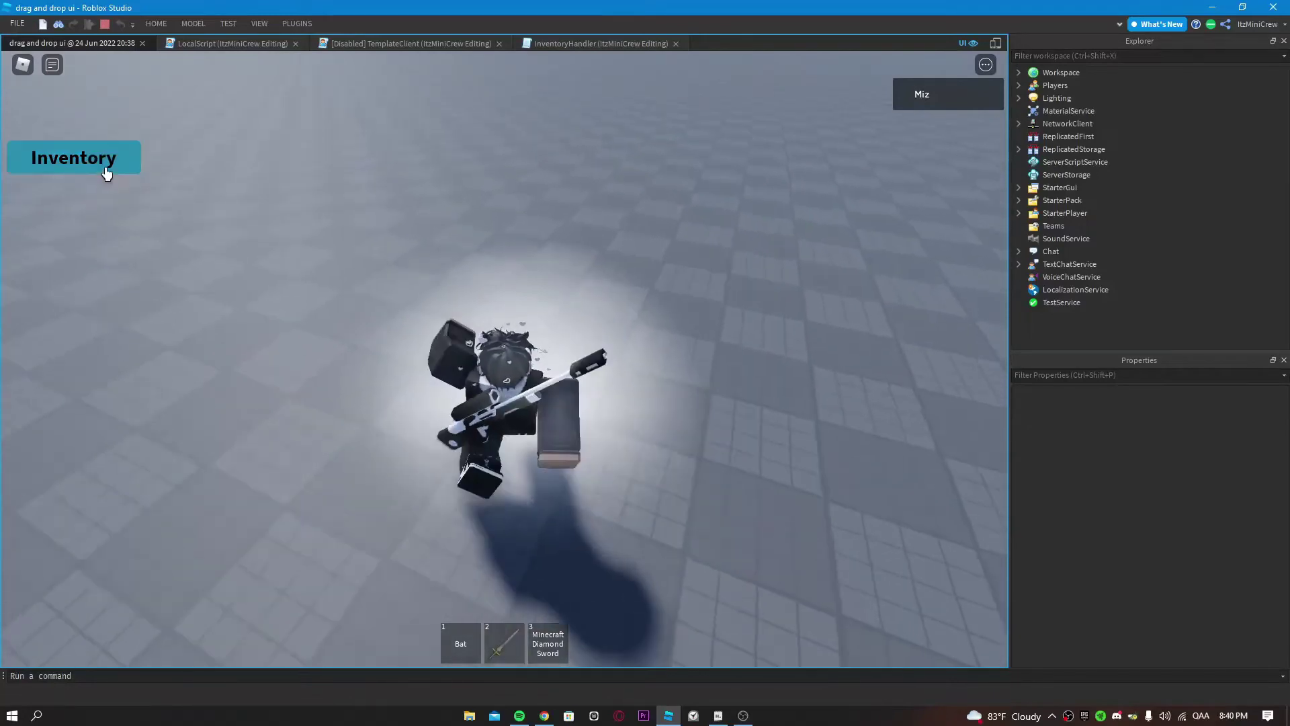
Drop the Bat from the inventory onto the ground in the world.
left_click(111, 164)
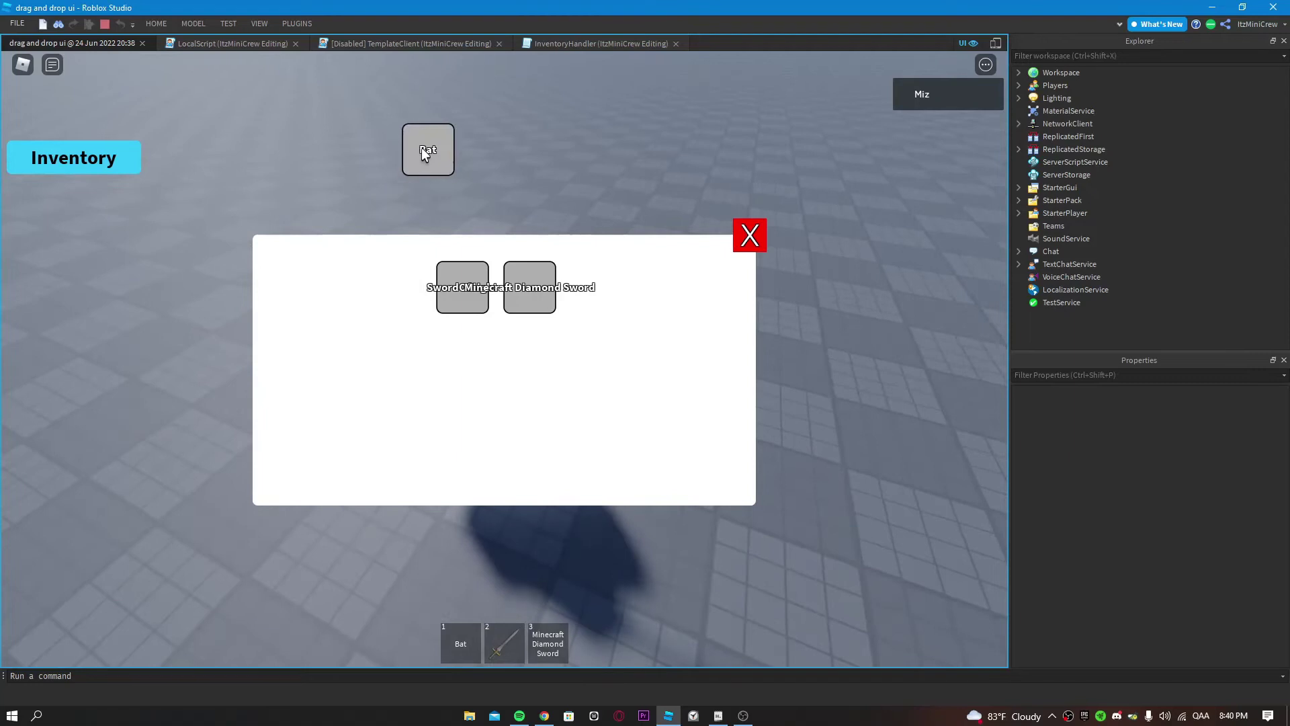
left_click(423, 152)
left_click(749, 235)
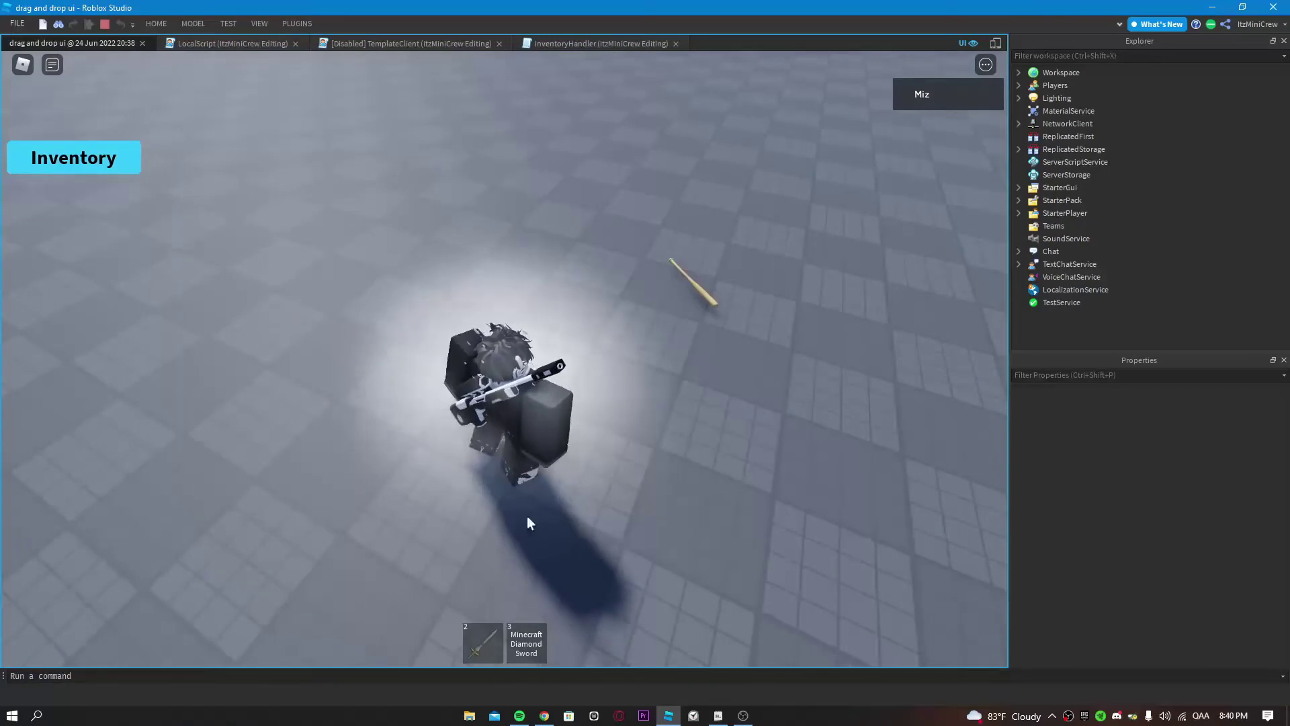
Equip the glowing sword, then drag the Minecraft Diamond Sword out of the inventory.
left_click(479, 641)
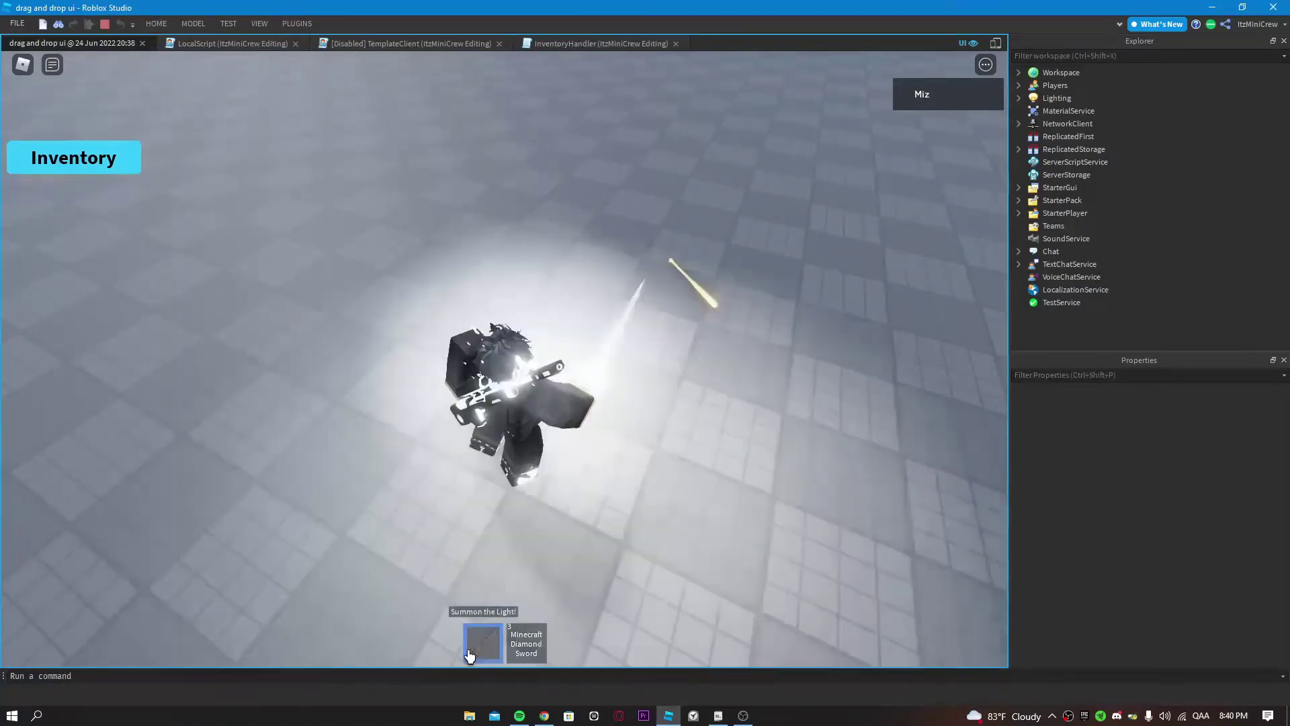
left_click(134, 162)
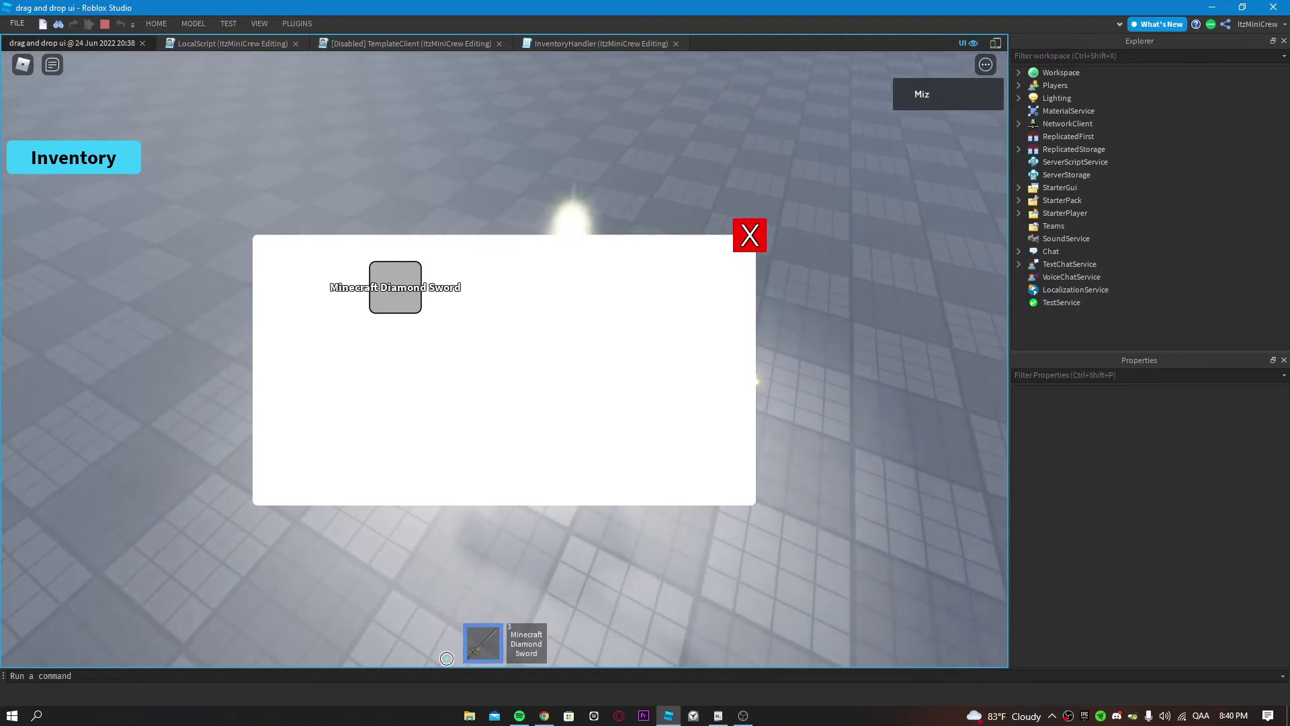
left_click(474, 637)
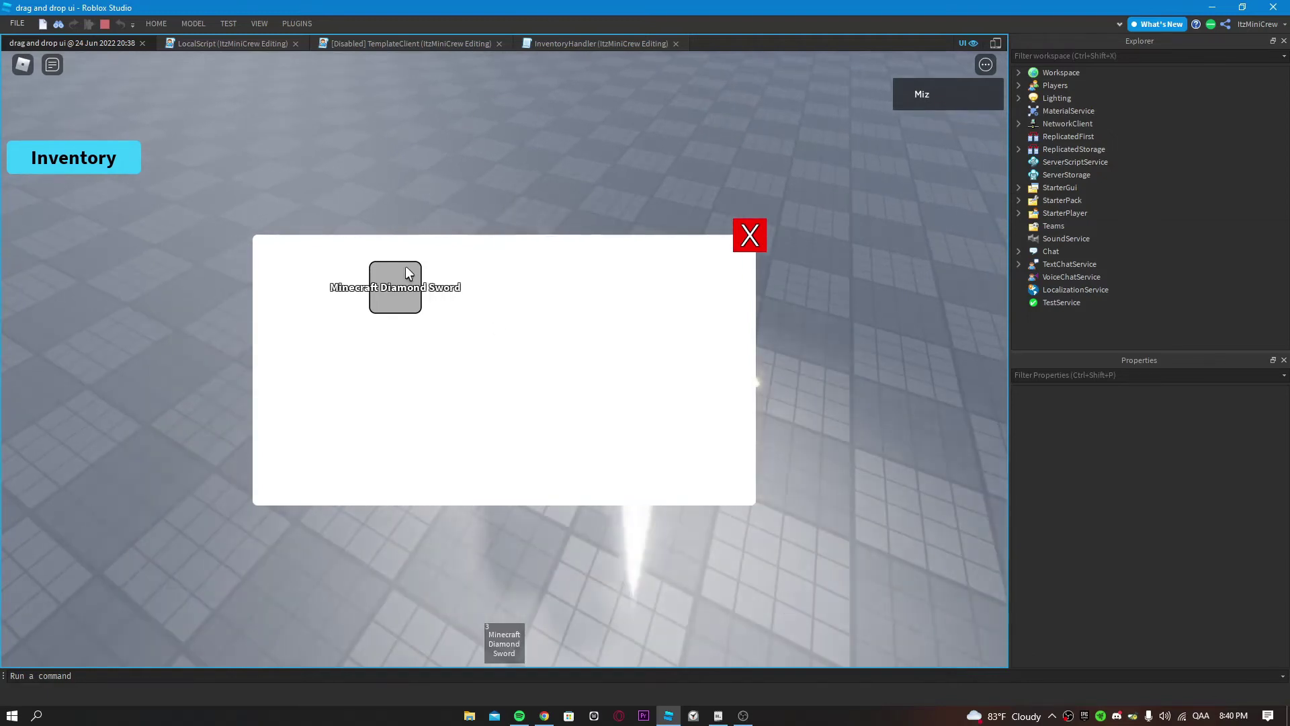
left_click_drag(406, 270, 441, 128)
left_click(752, 235)
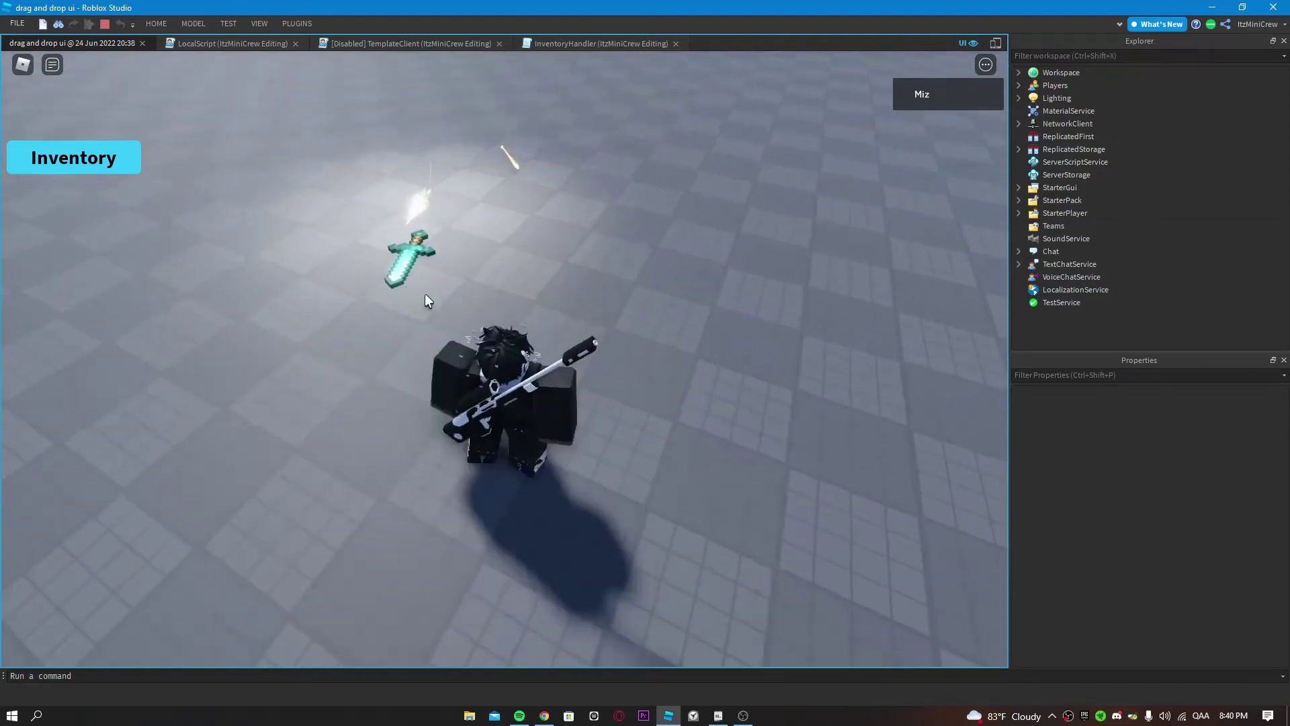
left_click(130, 171)
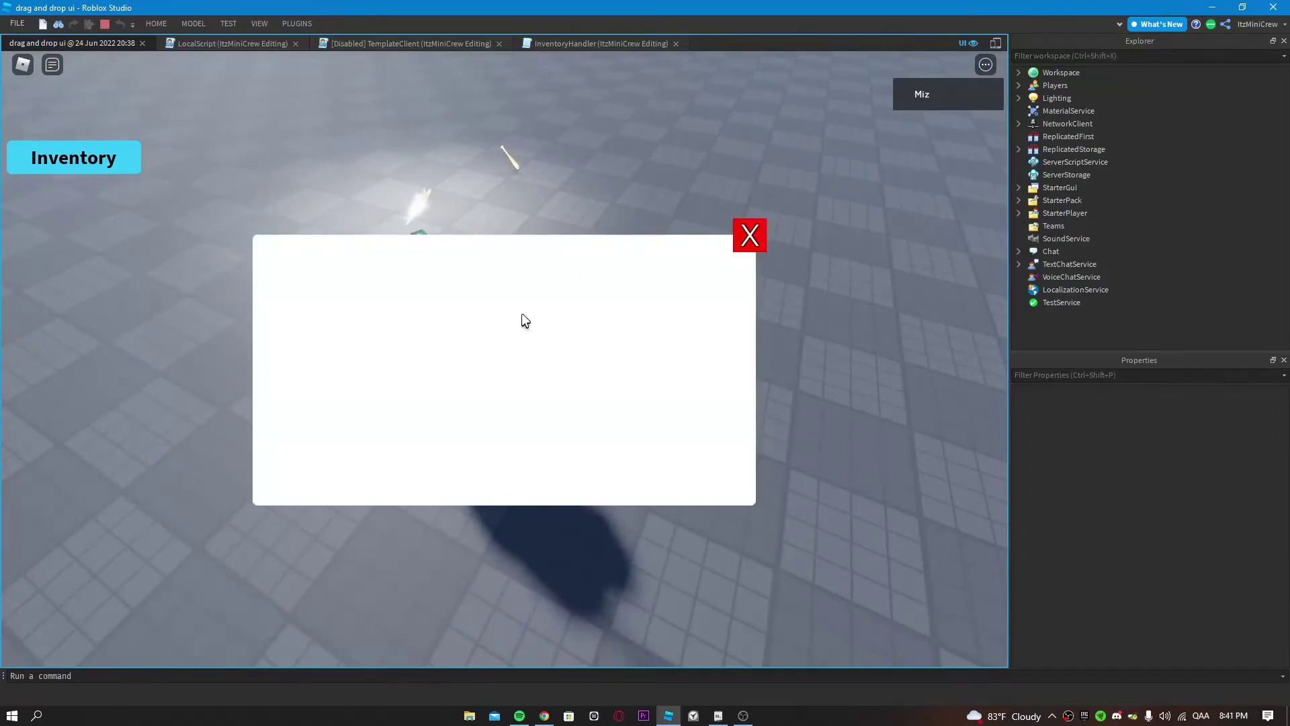
Walk onto the dropped sword, then equip and unequip the glowing sword.
left_click(746, 237)
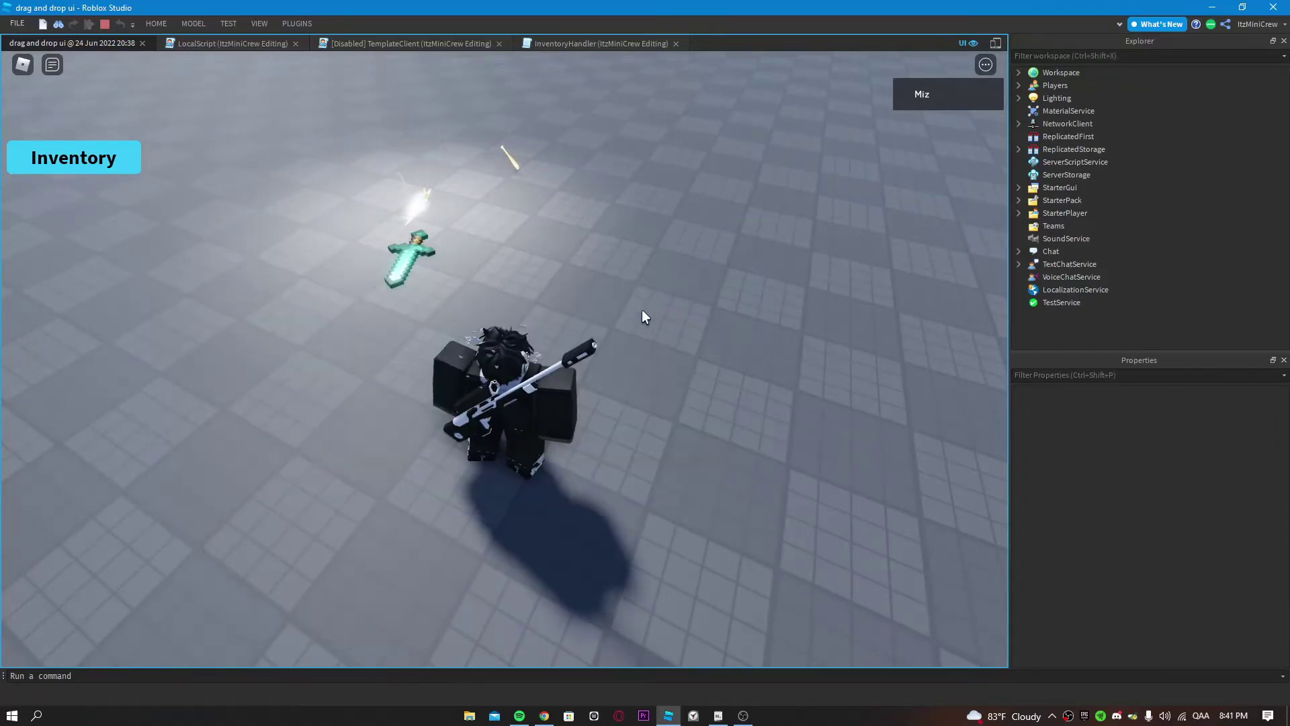
key("w")
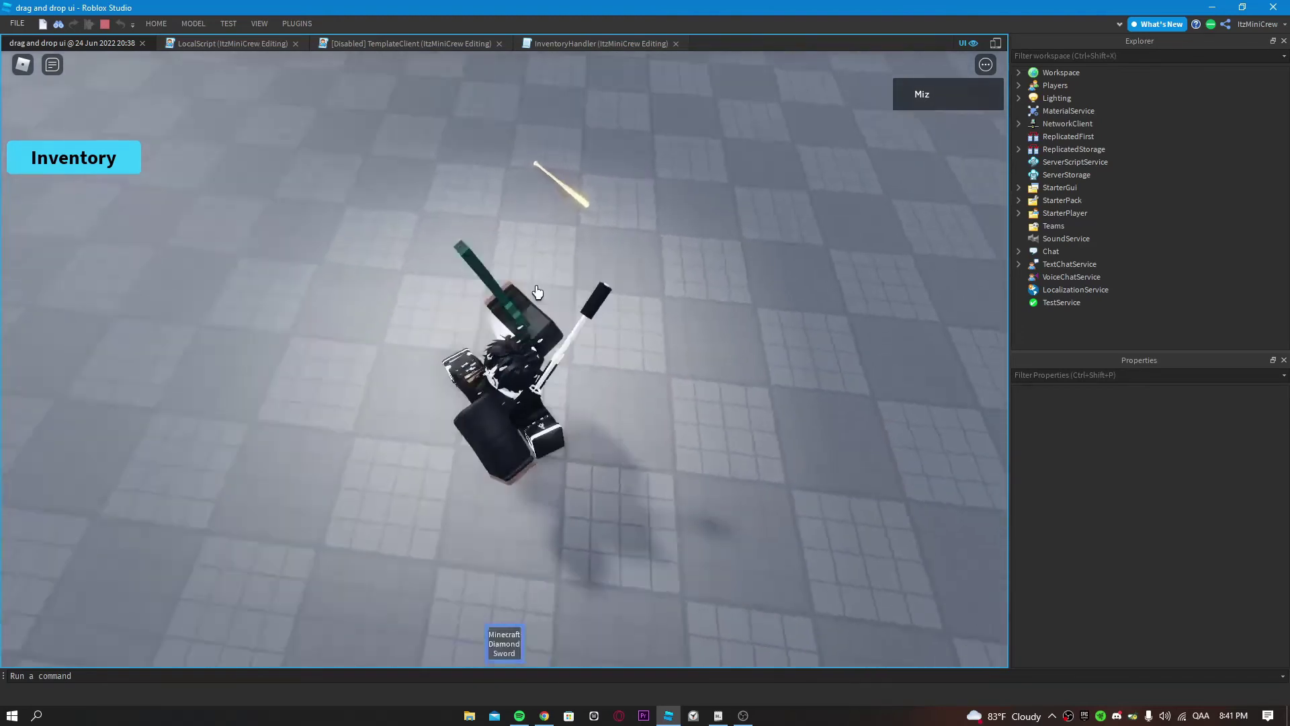
key("1")
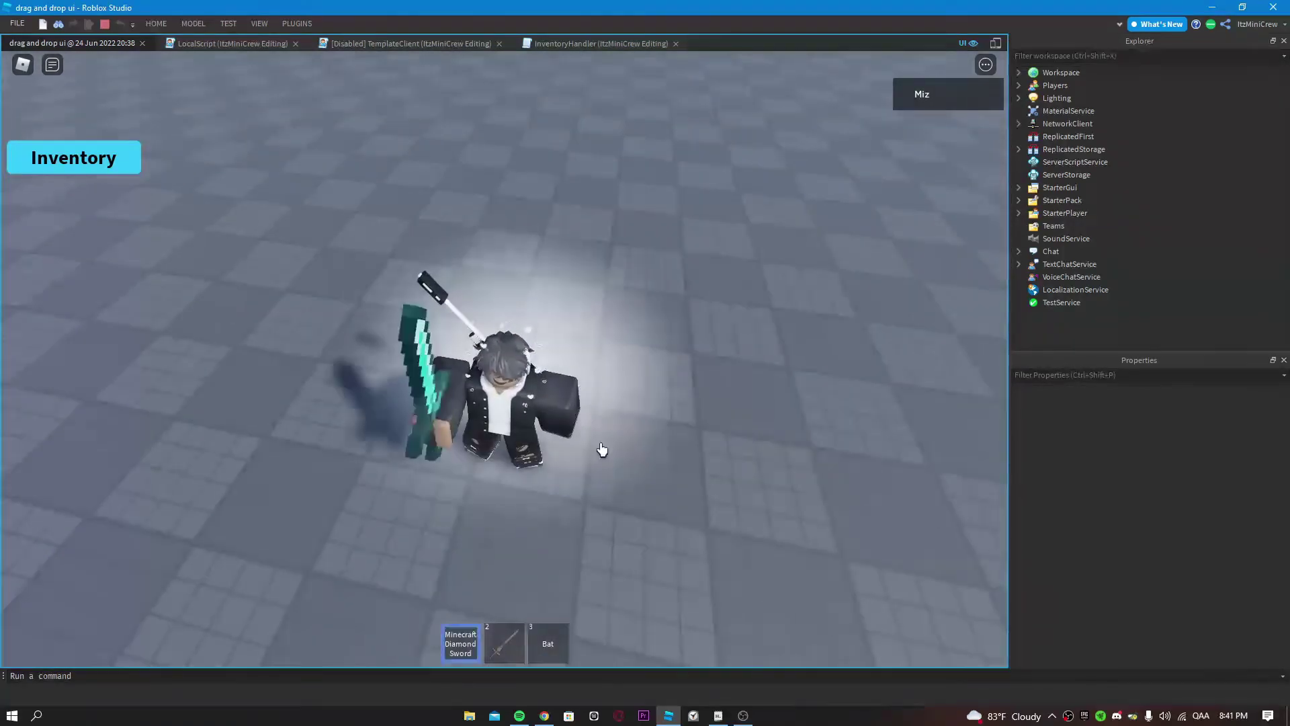
key("2")
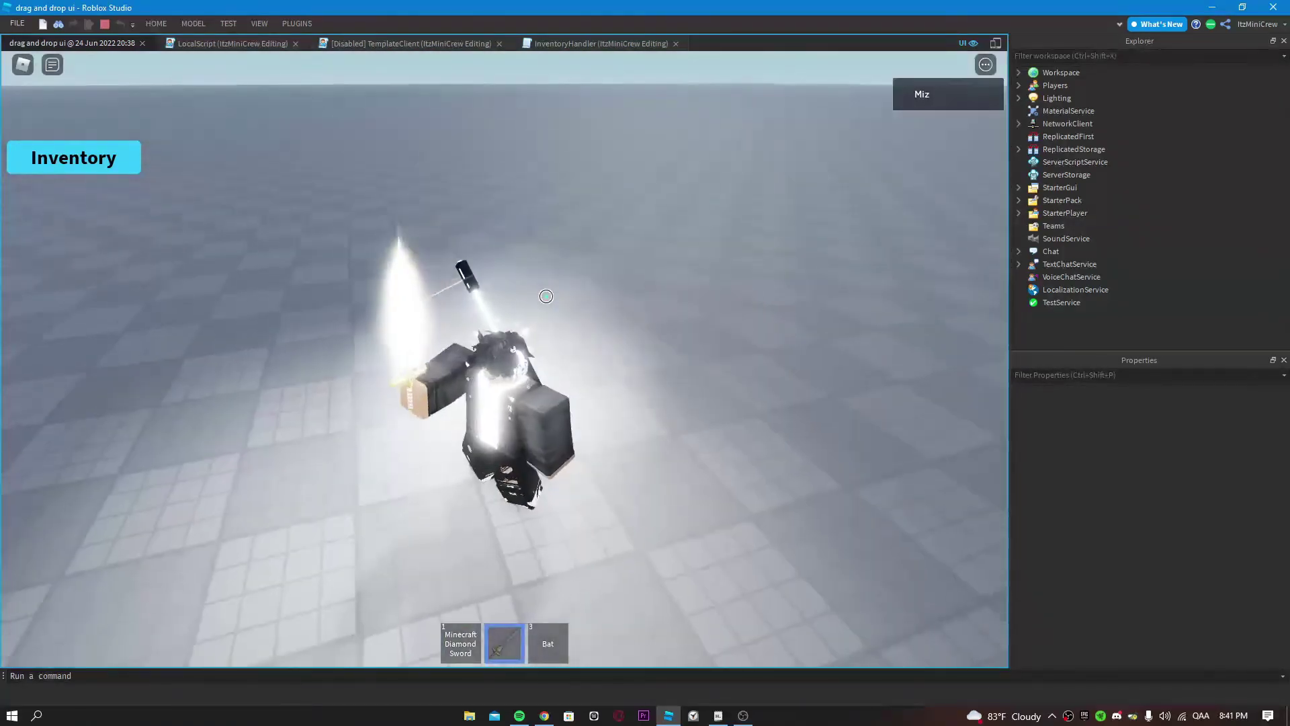
key("2")
Drag the SwordOfLight out of the inventory grid and drop it into the world.
left_click(108, 168)
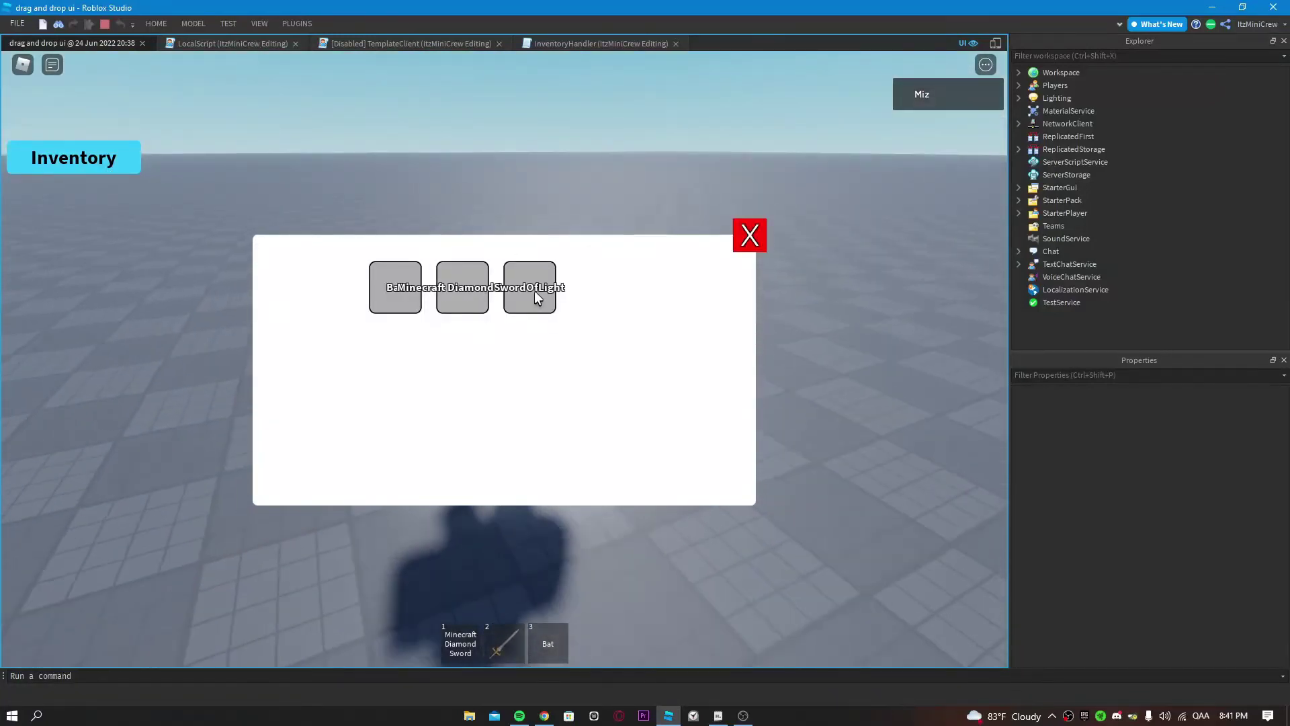
mouse_move(532, 291)
left_mouse_down()
mouse_move(582, 168)
mouse_move(504, 643)
left_mouse_up()
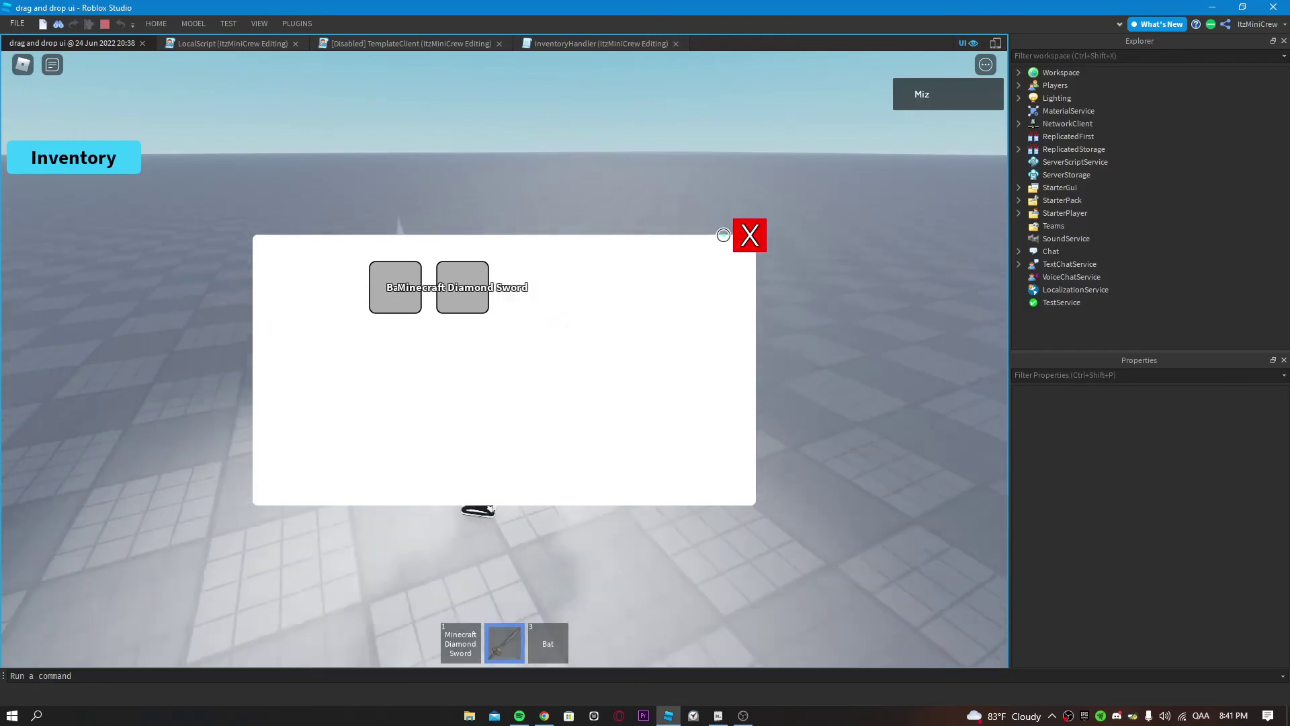
left_click(750, 235)
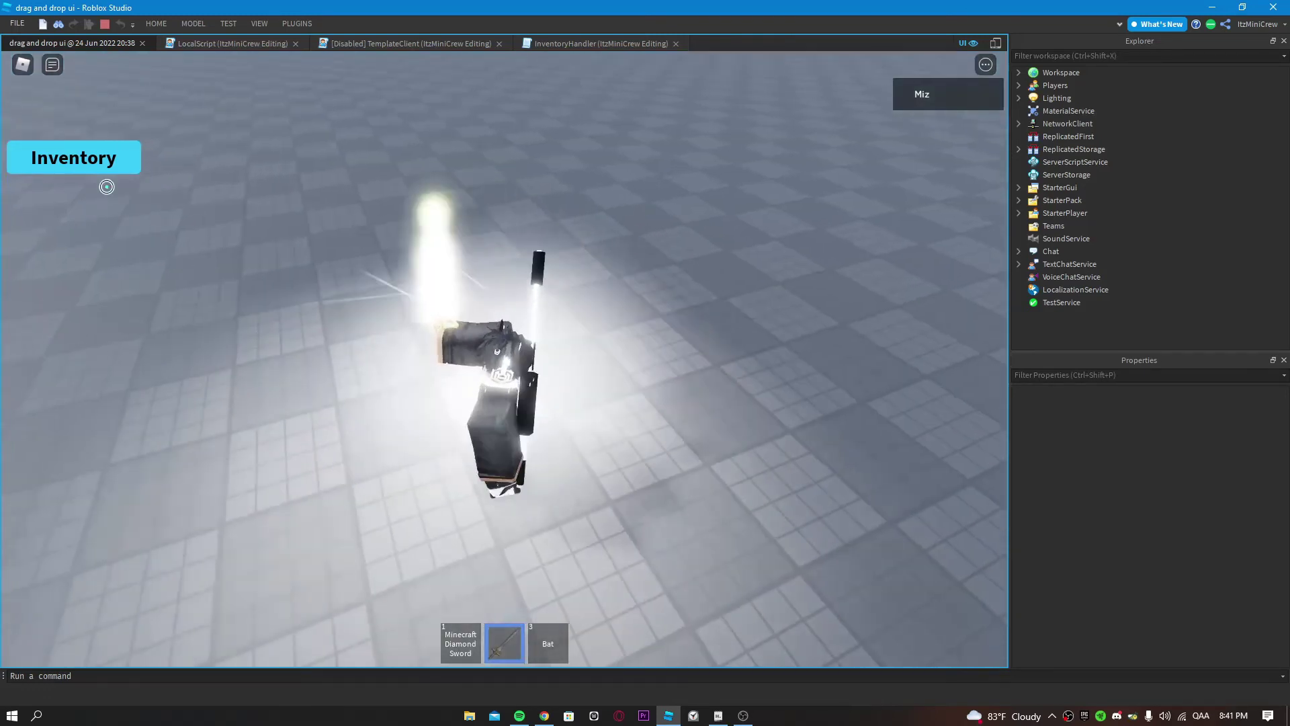
left_click(107, 168)
key("2")
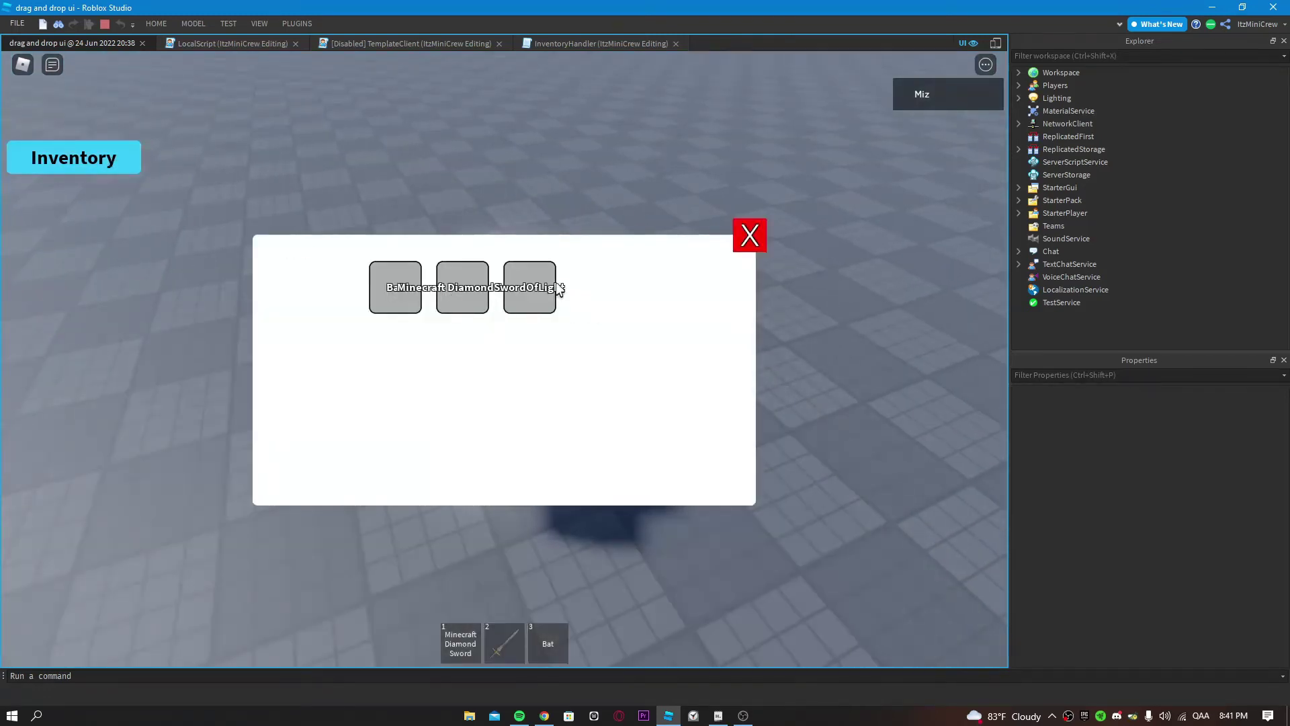
left_click(554, 288)
left_click(750, 235)
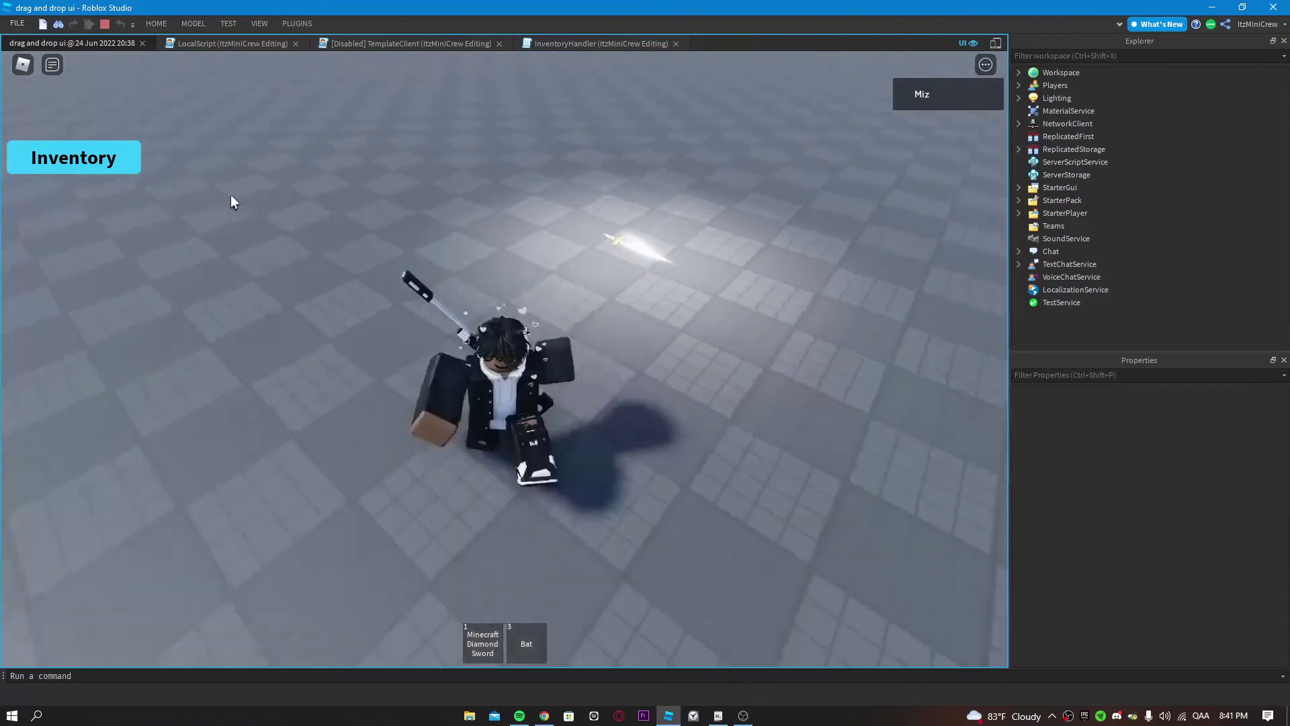
Drop the Minecraft Diamond Sword and the Bat out of the inventory.
left_click(104, 168)
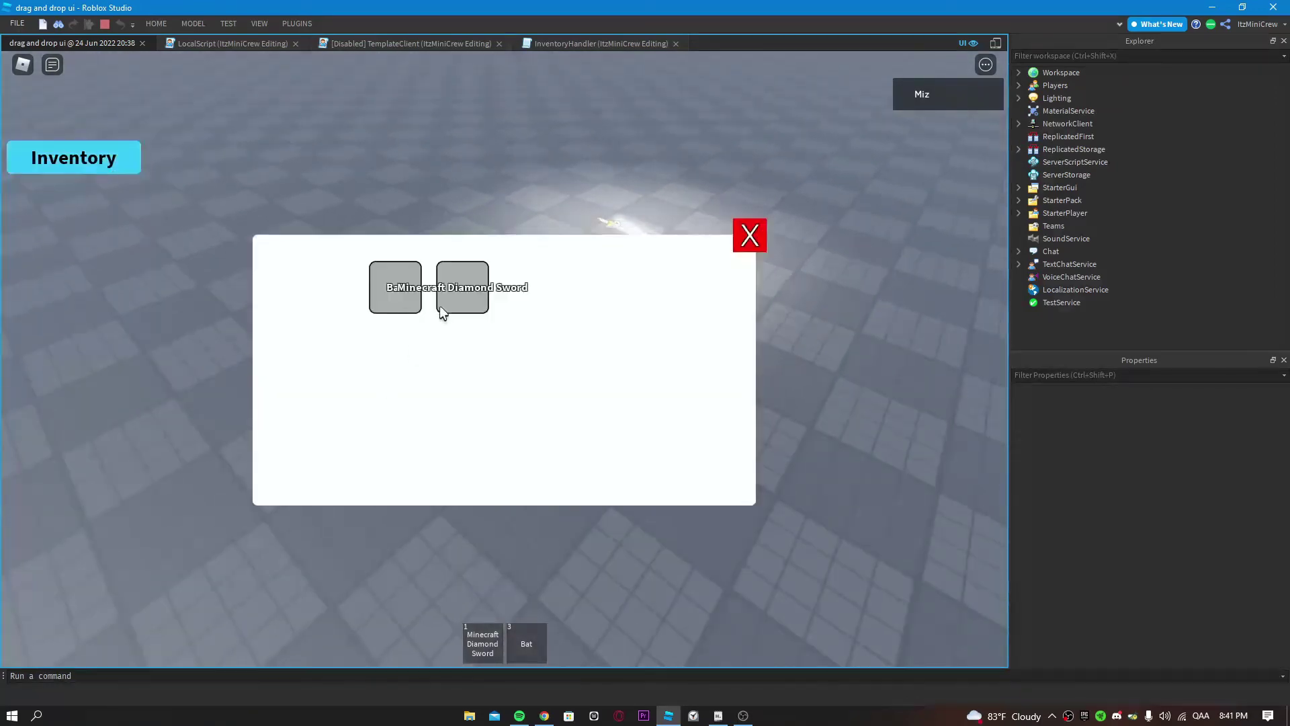
left_click_drag(492, 118, 492, 121)
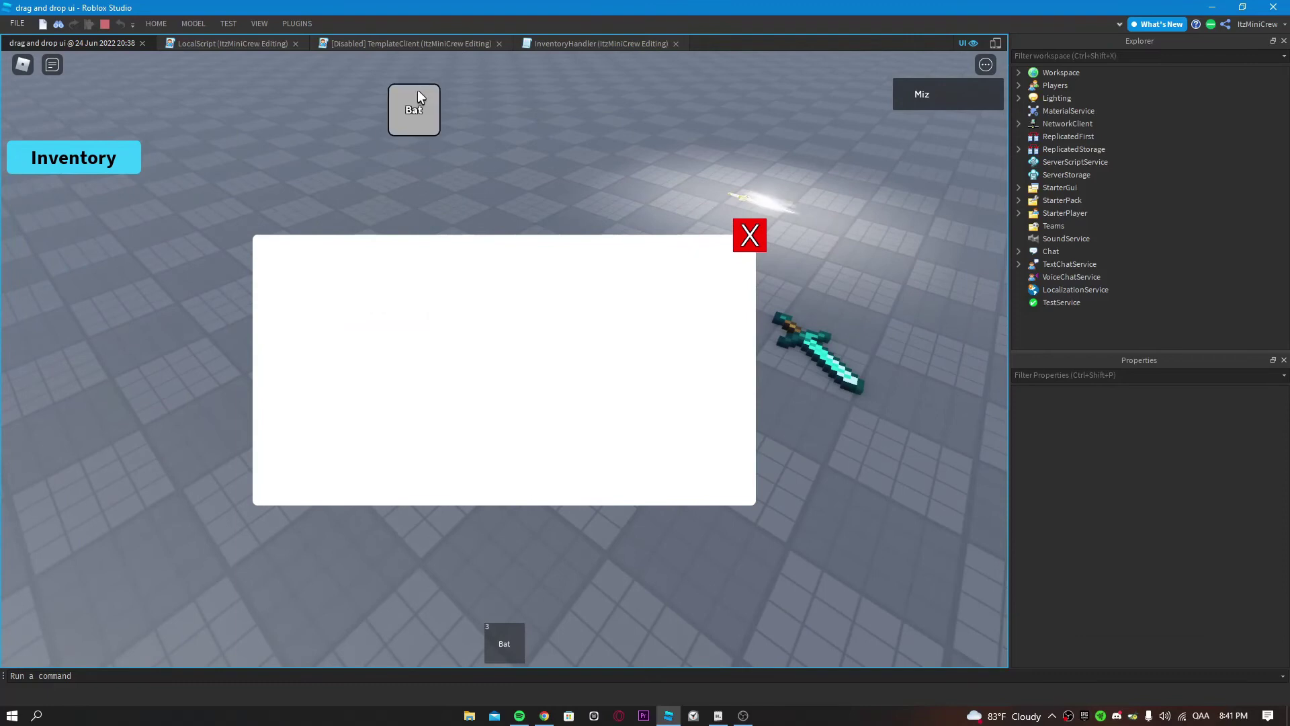
left_click_drag(418, 90, 417, 93)
left_click(750, 235)
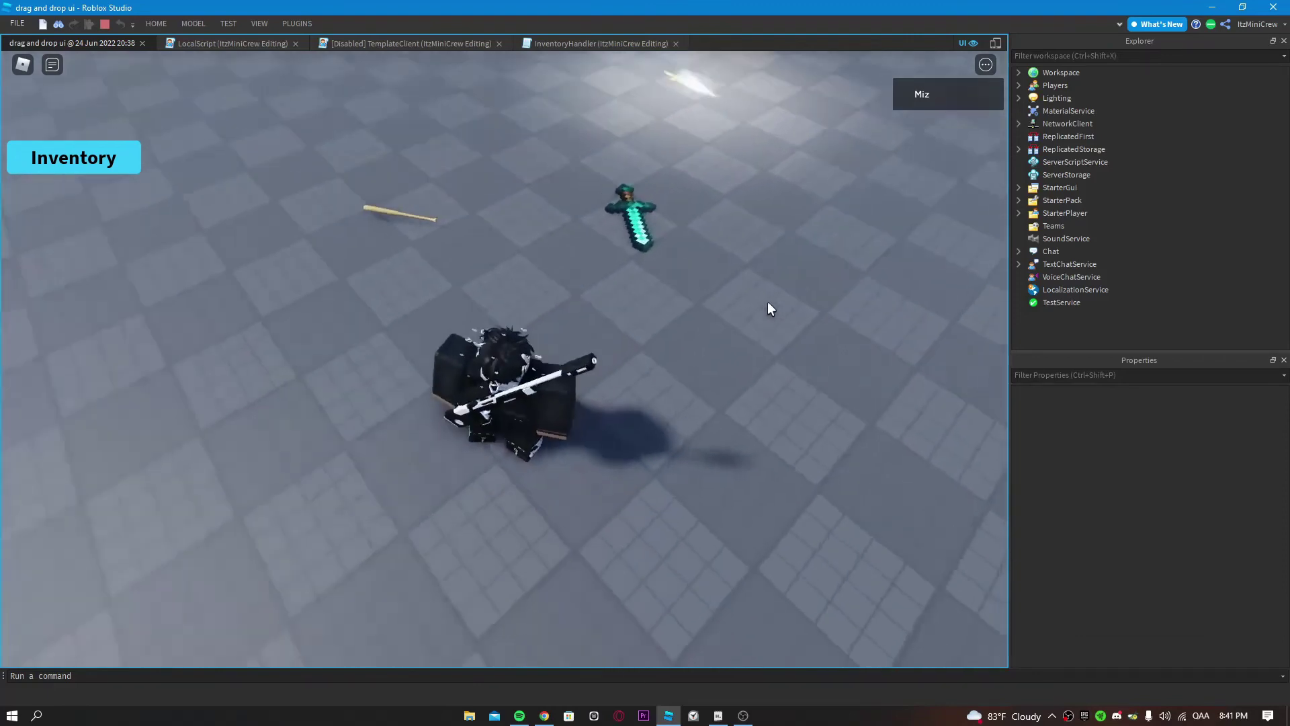
View the LocalScript code, then the InventoryHandler script that places dropped tools.
left_click(232, 44)
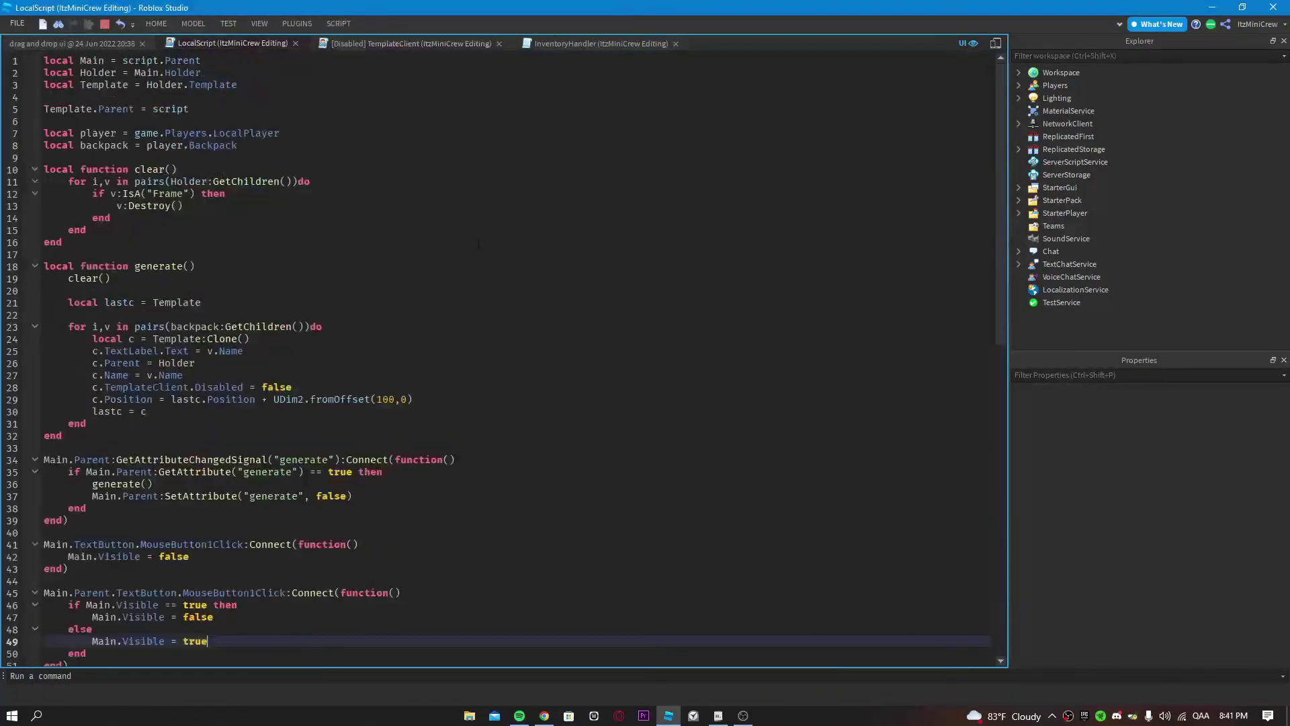
scroll(480, 242, "down", 5)
left_click(572, 43)
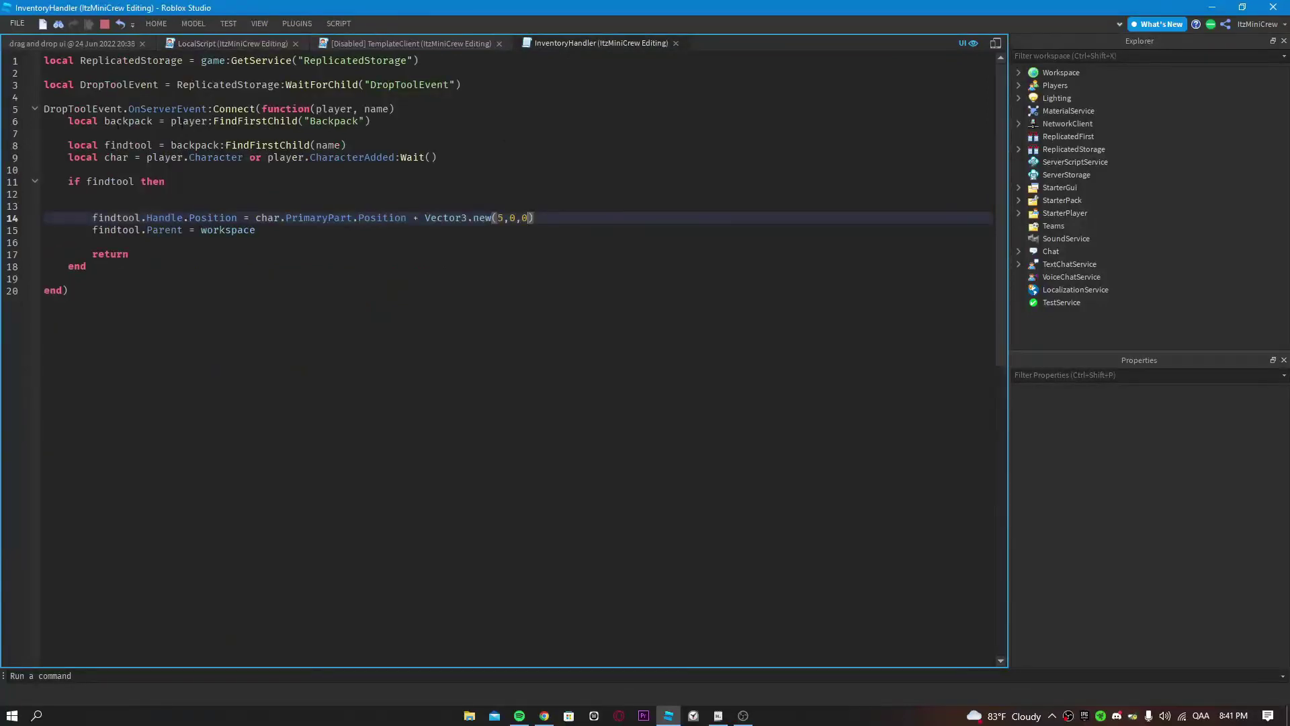